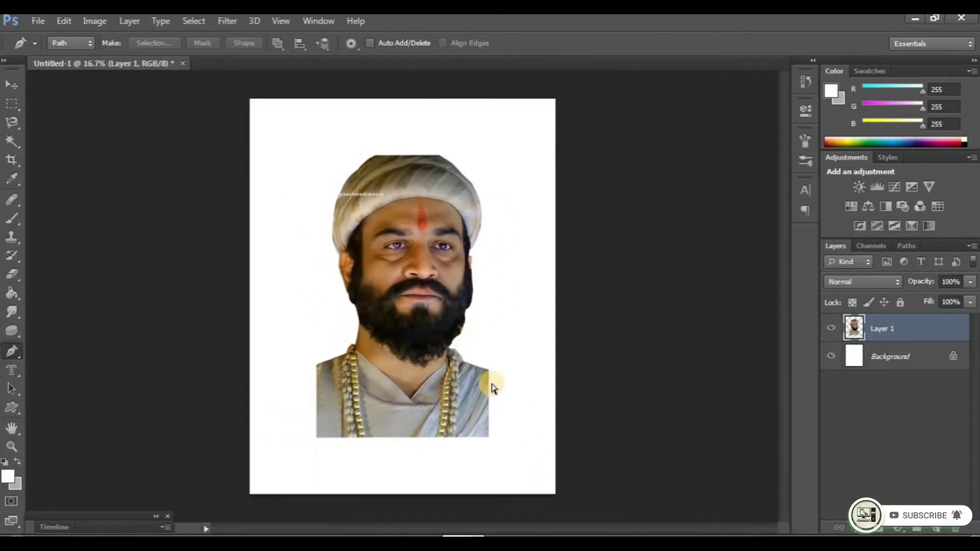
# - Scale the portrait to about 119% and reposition it up and left on the canvas
pyautogui.hotkey('ctrl', 't')
pyautogui.moveTo(416, 390)
pyautogui.mouseDown()
pyautogui.moveTo(390, 372)
pyautogui.moveTo(395, 361)
pyautogui.mouseUp()
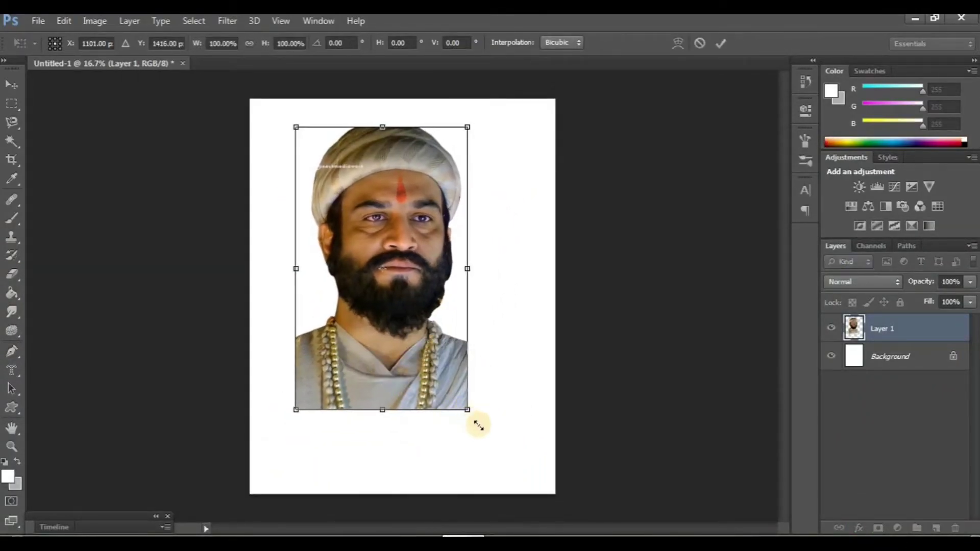
pyautogui.moveTo(478, 426); pyautogui.dragTo(502, 455)
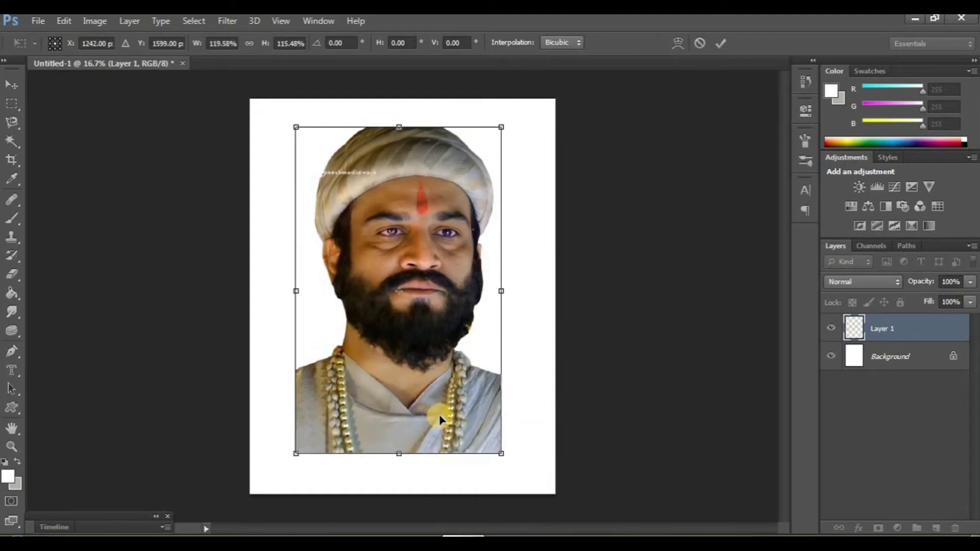
pyautogui.moveTo(440, 419); pyautogui.dragTo(448, 423)
pyautogui.press('Return')
# - Duplicate the portrait layer and sharpen the copy with Unsharp Mask: Amount 75, Radius 6, Threshold 32
pyautogui.press('p')
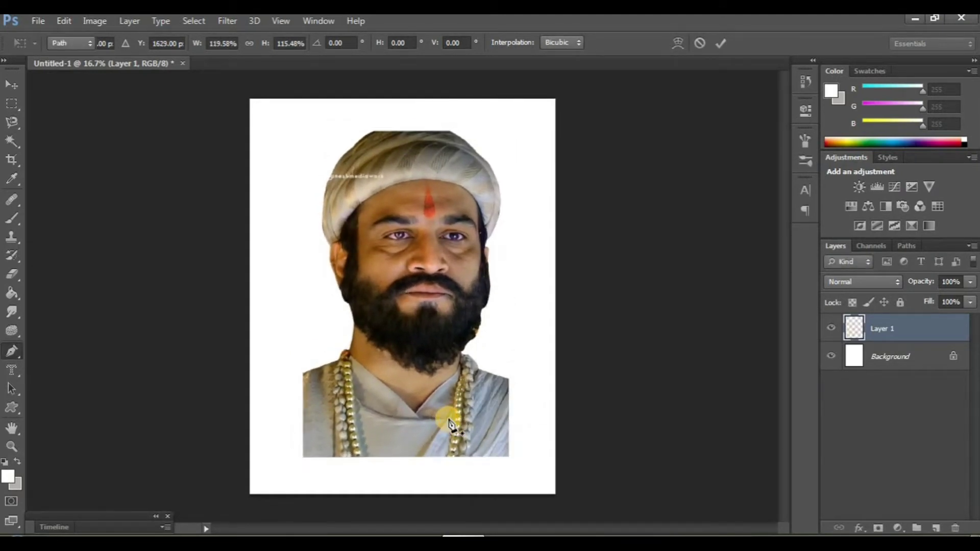
pyautogui.hotkey('ctrl', 'j')
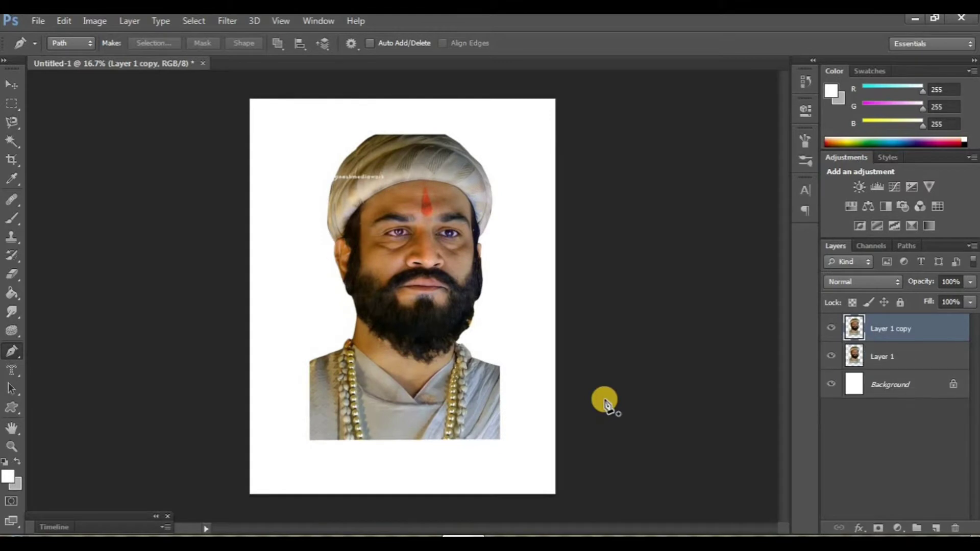
pyautogui.click(229, 20)
pyautogui.moveTo(242, 179)
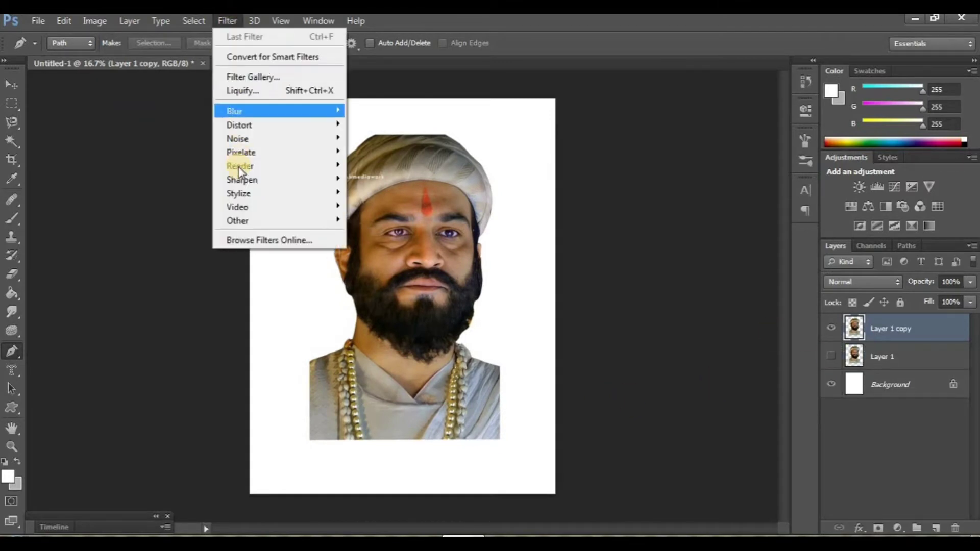
pyautogui.click(406, 235)
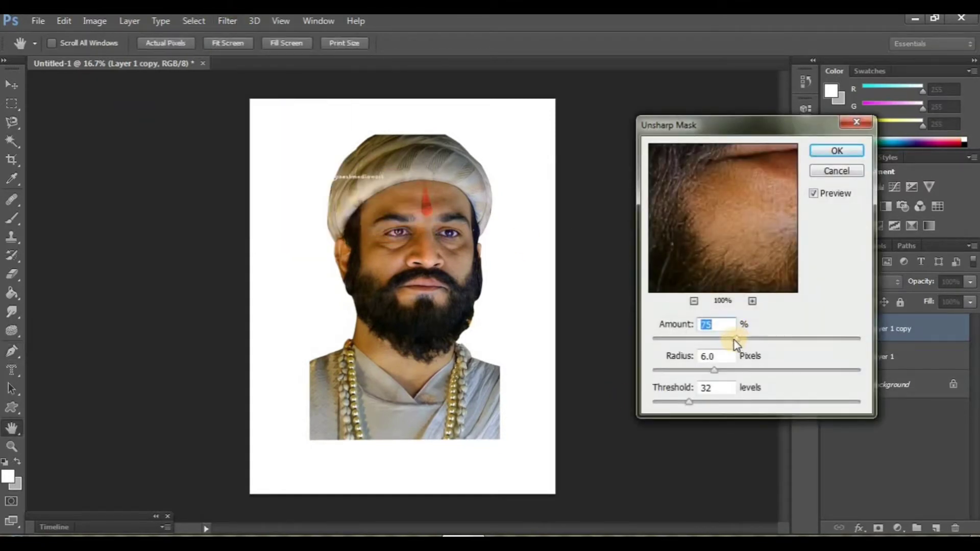
pyautogui.click(838, 150)
pyautogui.press('p')
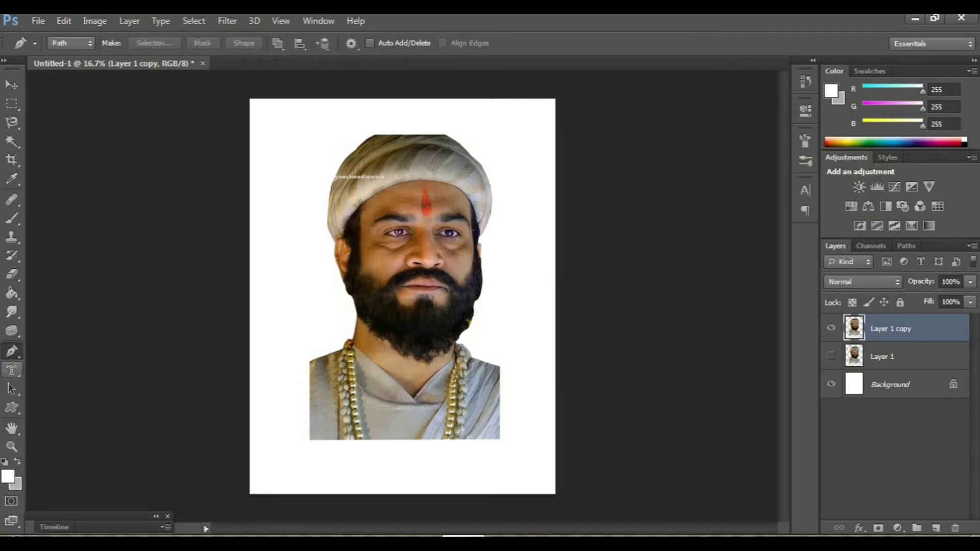
# - Switch to the Smudge tool, zoom into the face, and set its Strength to 37%
pyautogui.rightClick(8, 317)
pyautogui.click(77, 335)
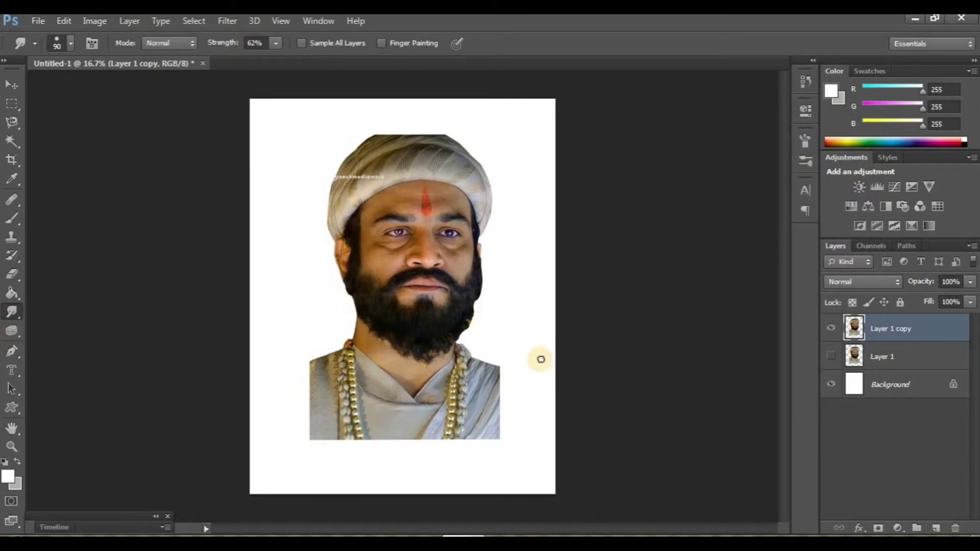
pyautogui.scroll(2, 541, 360)
pyautogui.scroll(2, 536, 355)
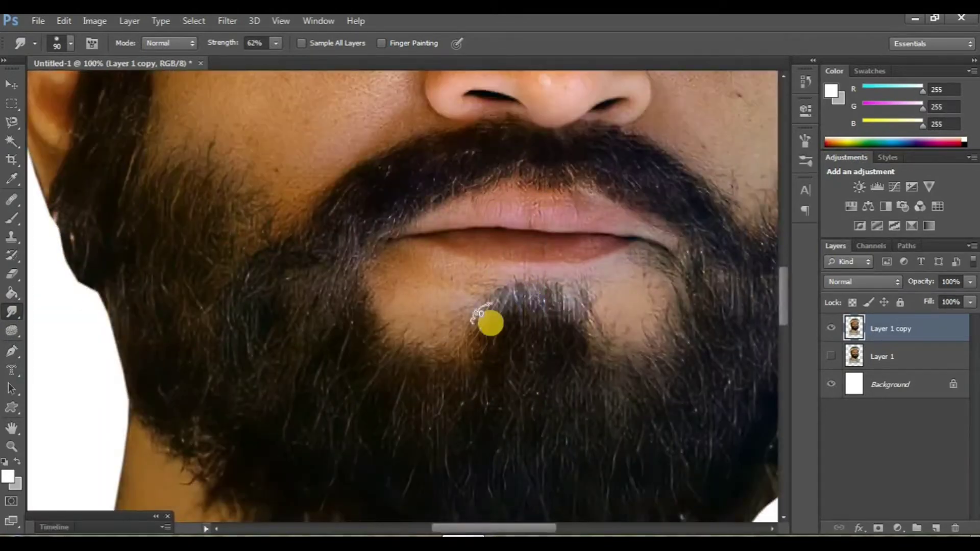
pyautogui.scroll(1, 486, 322)
pyautogui.scroll(3, 480, 320)
pyautogui.scroll(3, 450, 323)
pyautogui.scroll(2, 408, 302)
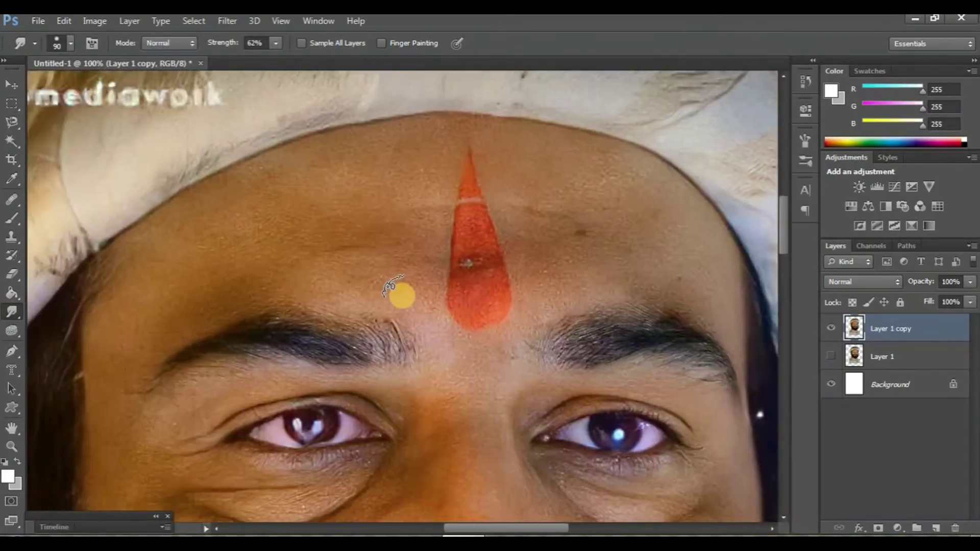
pyautogui.scroll(2, 394, 270)
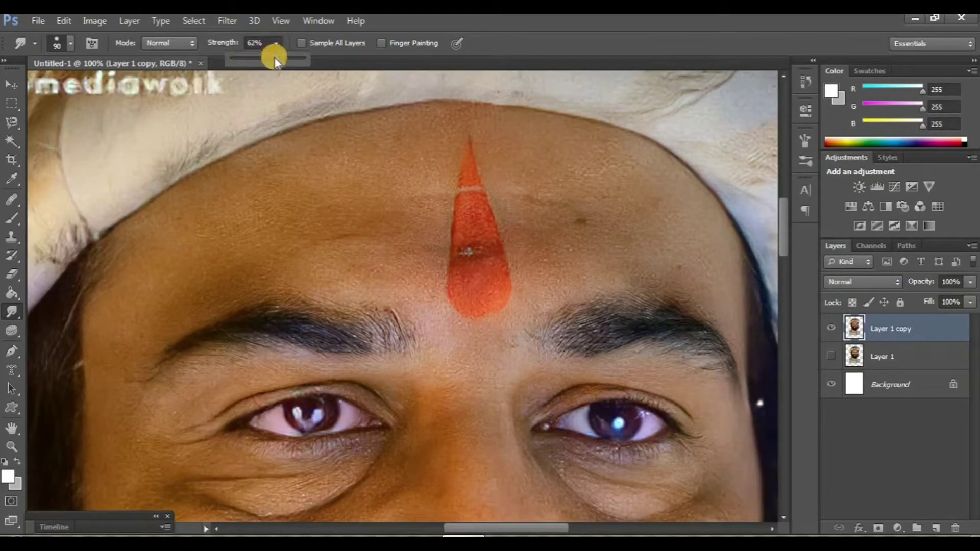
pyautogui.click(381, 160)
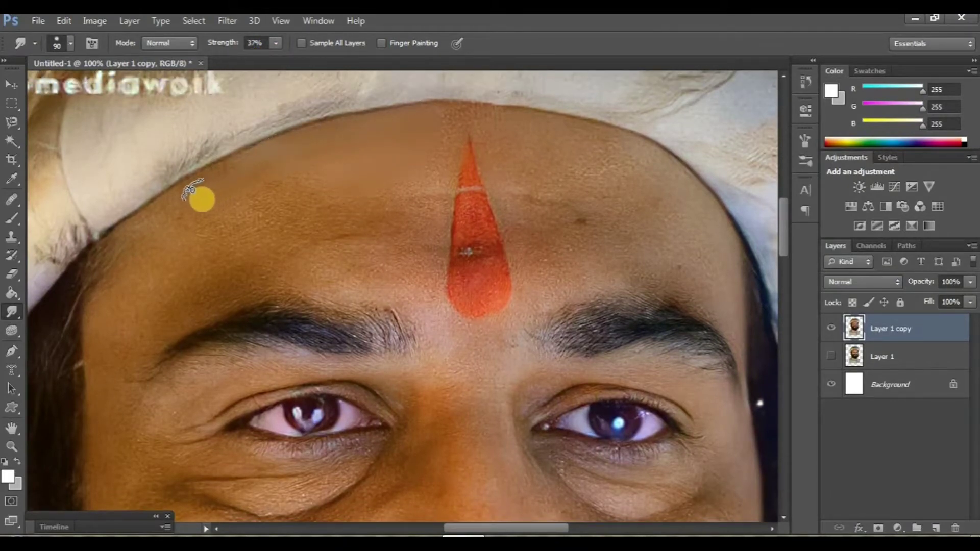
# - Make Layer 1 visible again and shrink the smudge brush for the eye area
pyautogui.scroll(-1, 330, 154)
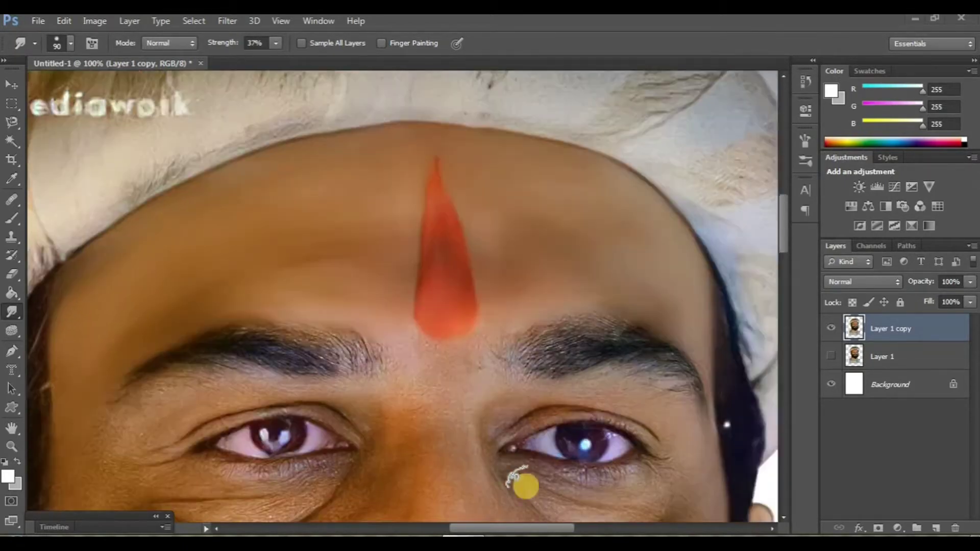
pyautogui.click(831, 329)
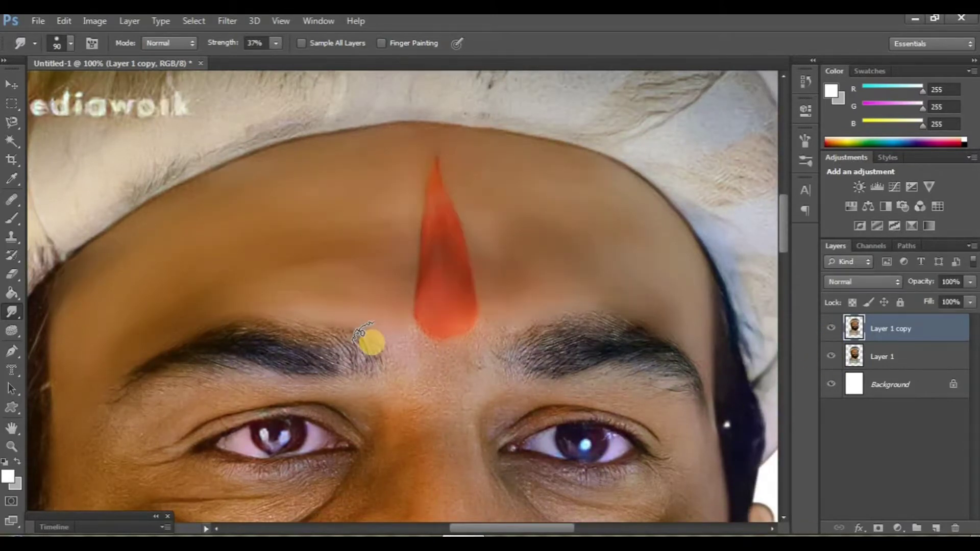
pyautogui.scroll(2, 371, 341)
pyautogui.moveTo(400, 348); pyautogui.dragTo(513, 236)
pyautogui.press('[')
pyautogui.press('[')
pyautogui.press('[')
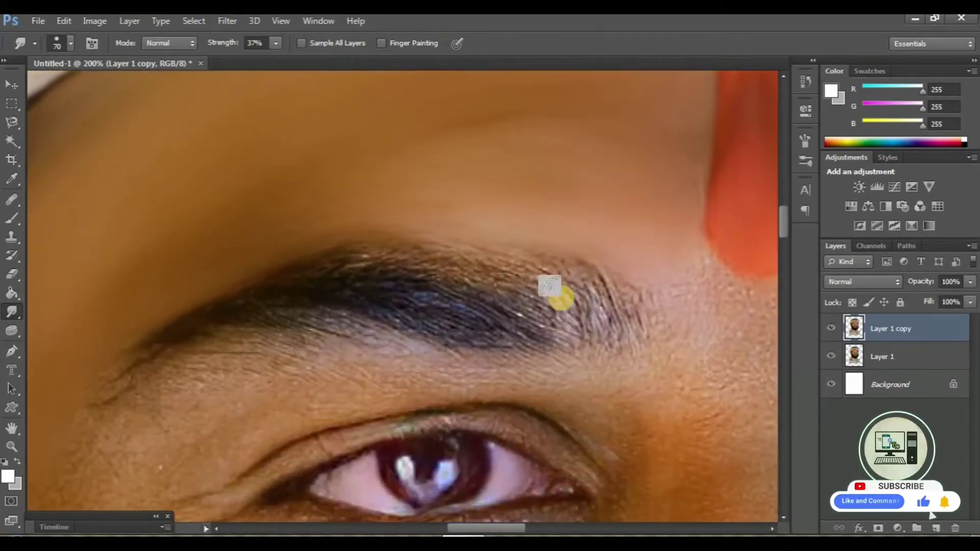
# - Smudge the left eye's eyebrow tail, brow skin and upper eyelid crease into soft streaks
pyautogui.moveTo(610, 306)
pyautogui.mouseDown()
pyautogui.moveTo(615, 291)
pyautogui.moveTo(574, 304)
pyautogui.moveTo(493, 267)
pyautogui.moveTo(545, 317)
pyautogui.moveTo(433, 267)
pyautogui.moveTo(502, 324)
pyautogui.moveTo(368, 272)
pyautogui.moveTo(470, 261)
pyautogui.moveTo(400, 243)
pyautogui.moveTo(412, 260)
pyautogui.moveTo(525, 245)
pyautogui.moveTo(646, 419)
pyautogui.mouseUp()
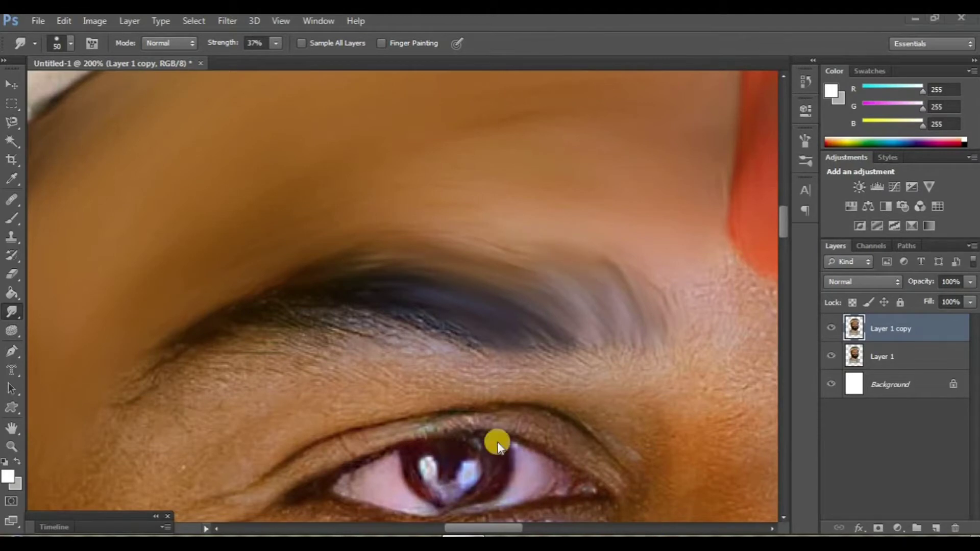
pyautogui.scroll(-4, 403, 339)
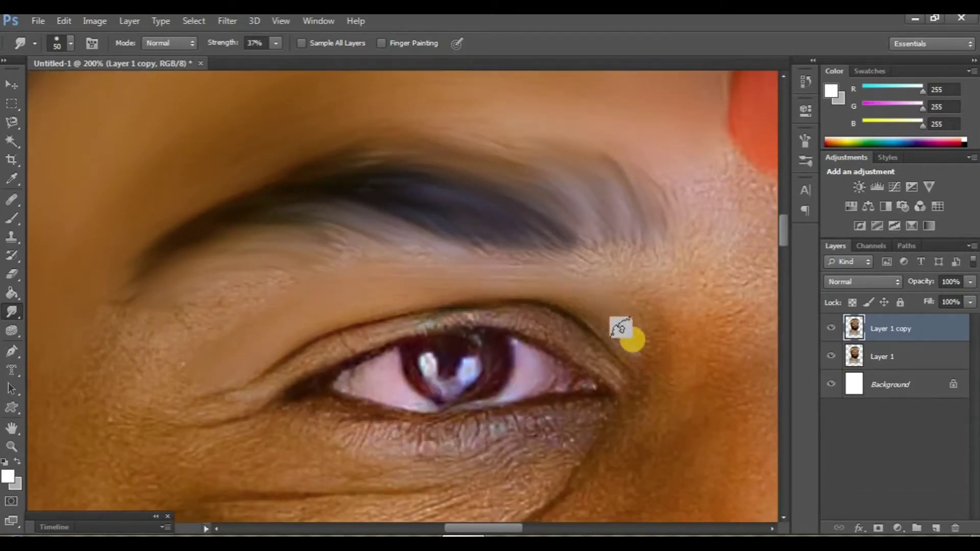
pyautogui.moveTo(622, 328)
pyautogui.mouseDown()
pyautogui.moveTo(624, 267)
pyautogui.moveTo(280, 228)
pyautogui.moveTo(236, 270)
pyautogui.moveTo(194, 284)
pyautogui.moveTo(199, 301)
pyautogui.moveTo(133, 367)
pyautogui.mouseUp()
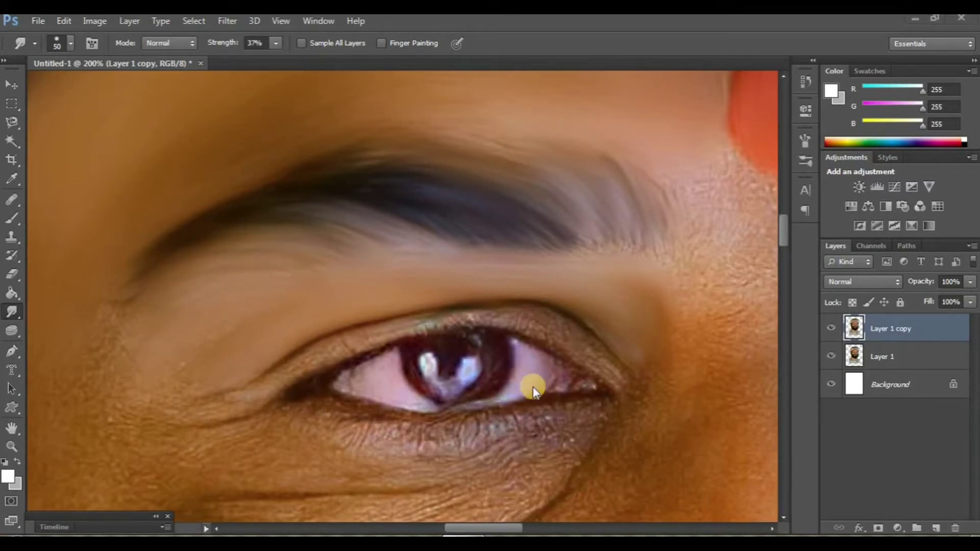
pyautogui.scroll(-1, 533, 390)
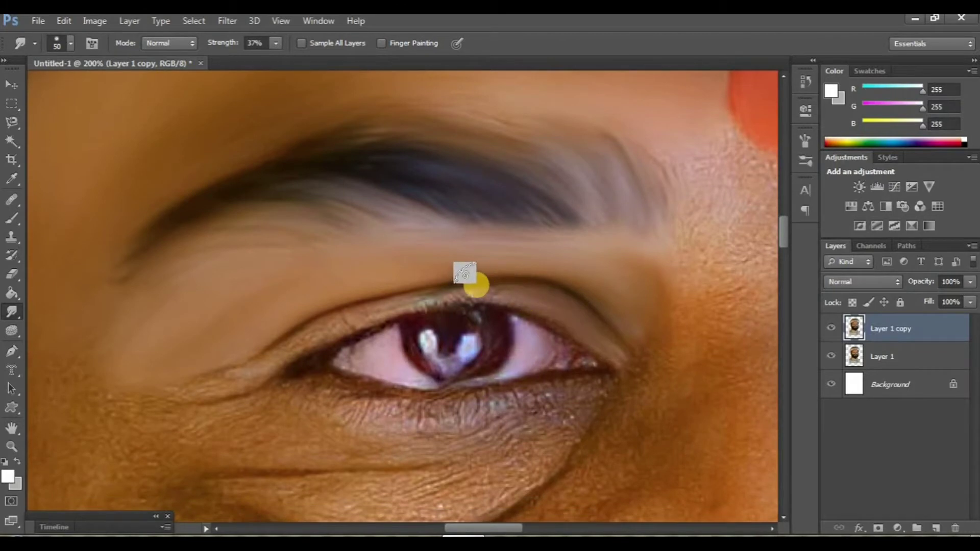
pyautogui.moveTo(464, 273)
pyautogui.mouseDown()
pyautogui.moveTo(367, 287)
pyautogui.moveTo(230, 367)
pyautogui.mouseUp()
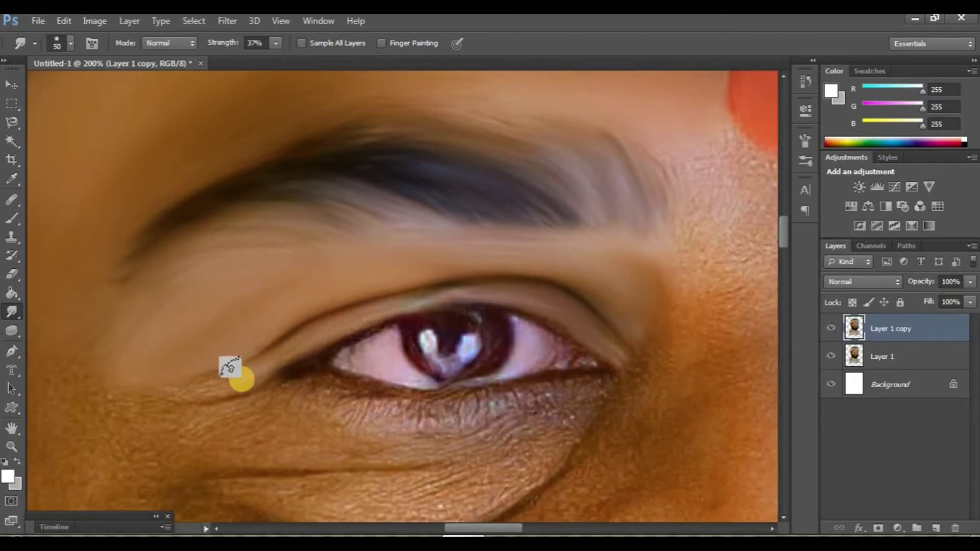
pyautogui.scroll(-5, 358, 347)
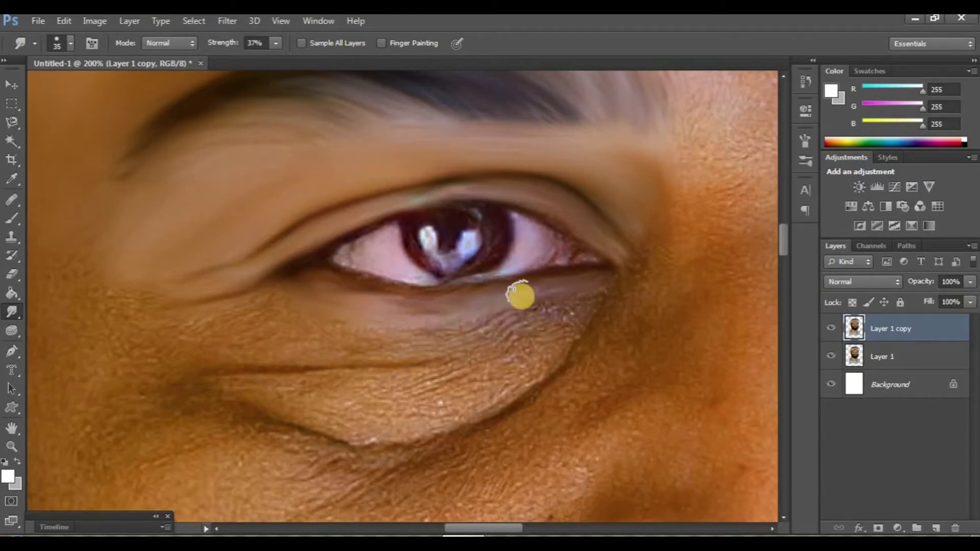
# - With a slightly larger brush, smooth the under-eye bag and surrounding skin
pyautogui.press(']')
pyautogui.moveTo(465, 415); pyautogui.dragTo(516, 350)
pyautogui.moveTo(433, 379)
pyautogui.mouseDown()
pyautogui.moveTo(274, 387)
pyautogui.moveTo(285, 404)
pyautogui.moveTo(448, 395)
pyautogui.mouseUp()
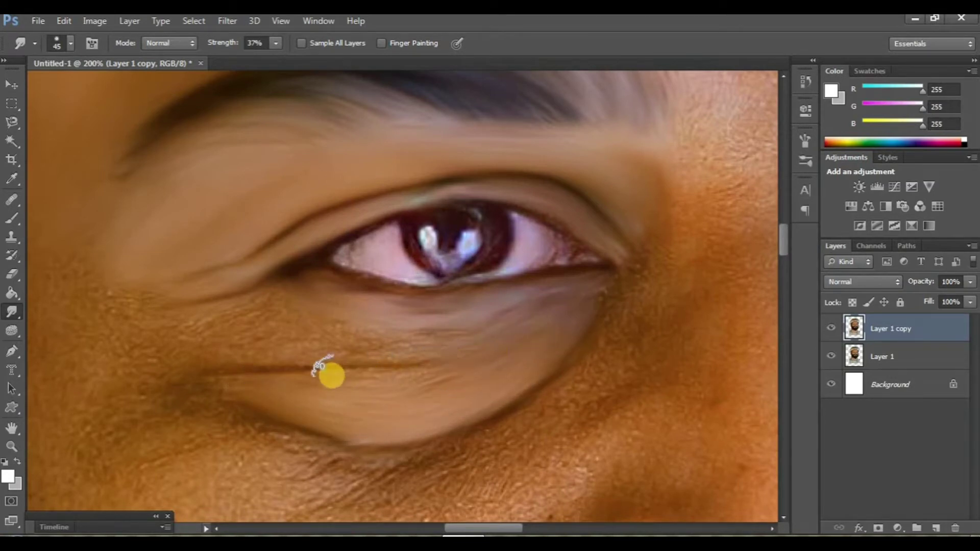
pyautogui.moveTo(332, 376); pyautogui.dragTo(281, 386)
pyautogui.moveTo(357, 322); pyautogui.dragTo(259, 290)
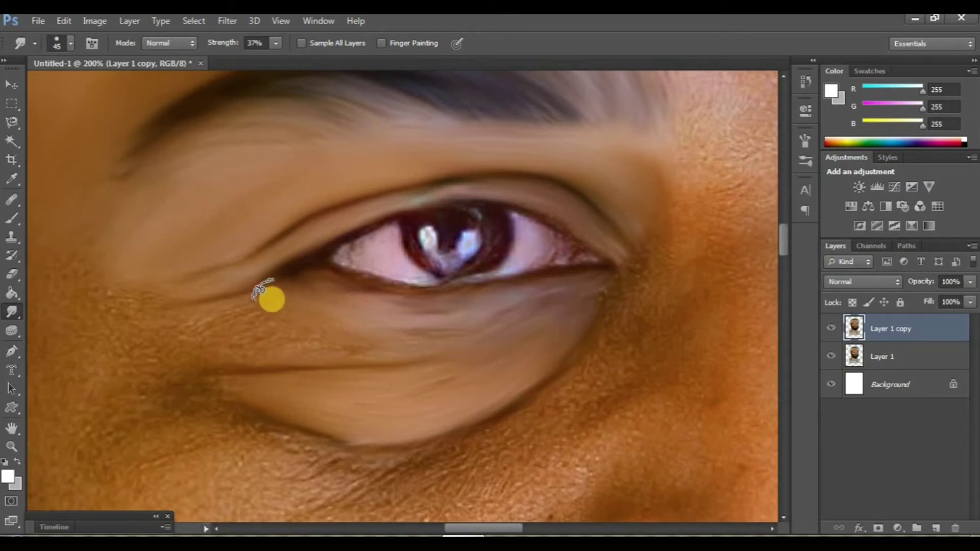
pyautogui.moveTo(297, 350); pyautogui.dragTo(248, 327)
pyautogui.moveTo(153, 327); pyautogui.dragTo(175, 332)
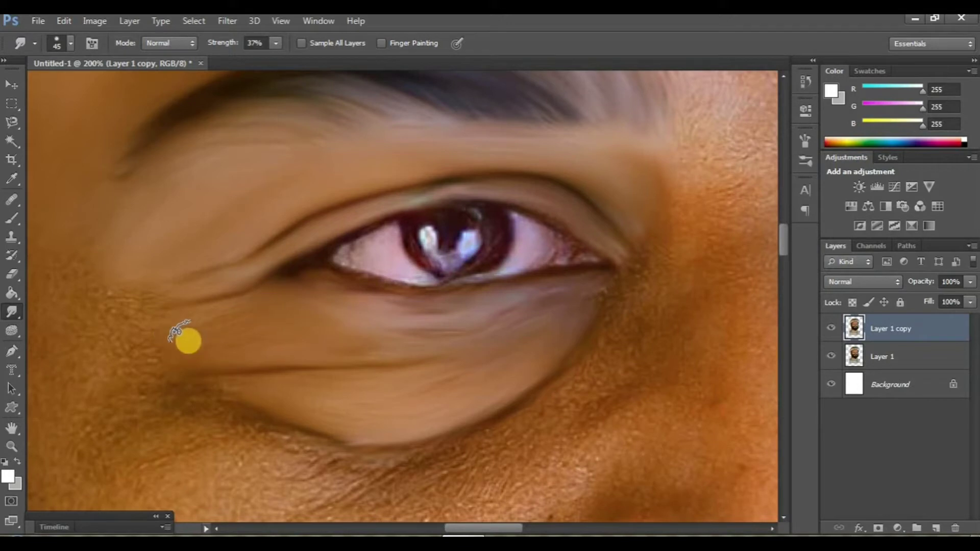
pyautogui.moveTo(506, 439); pyautogui.dragTo(482, 383)
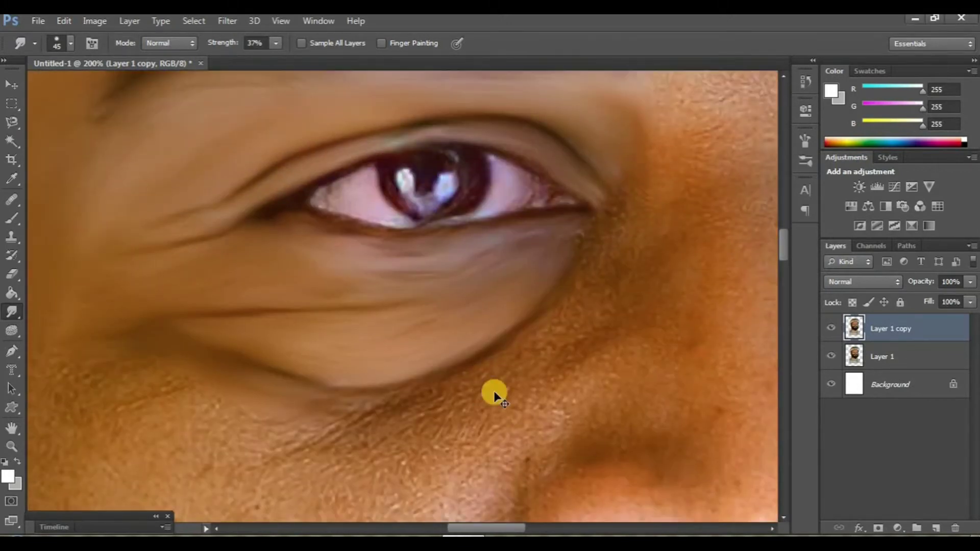
pyautogui.scroll(-2, 494, 391)
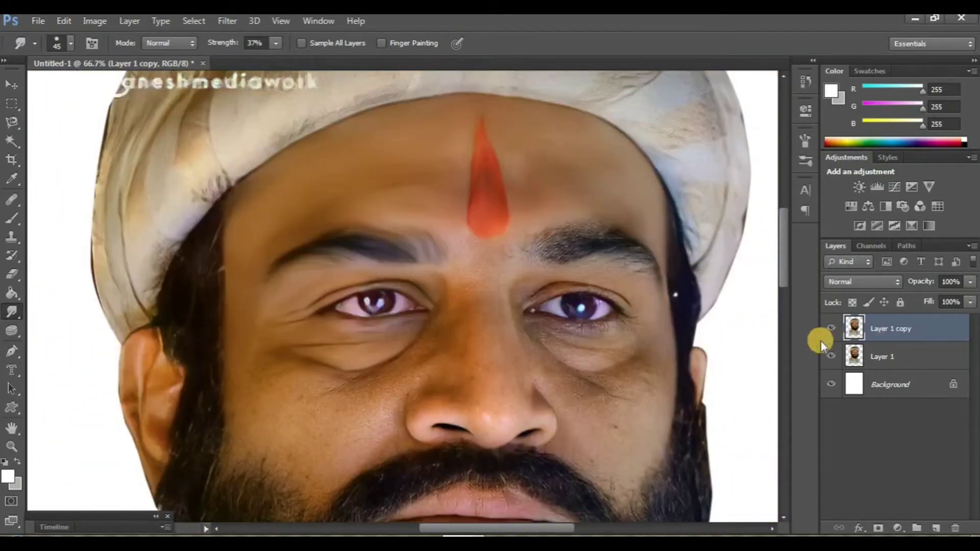
# - Smudge the right eye's inner eyebrow, under-eye skin and lower eyelid smooth
pyautogui.moveTo(603, 355)
pyautogui.mouseDown()
pyautogui.moveTo(536, 355)
pyautogui.moveTo(478, 382)
pyautogui.mouseUp()
pyautogui.scroll(2, 536, 354)
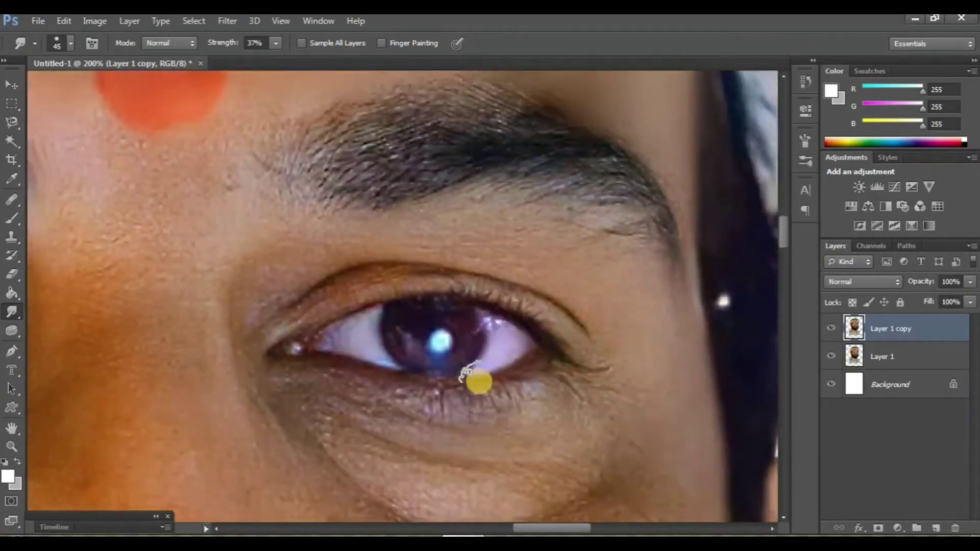
pyautogui.scroll(5, 478, 382)
pyautogui.scroll(2, 372, 357)
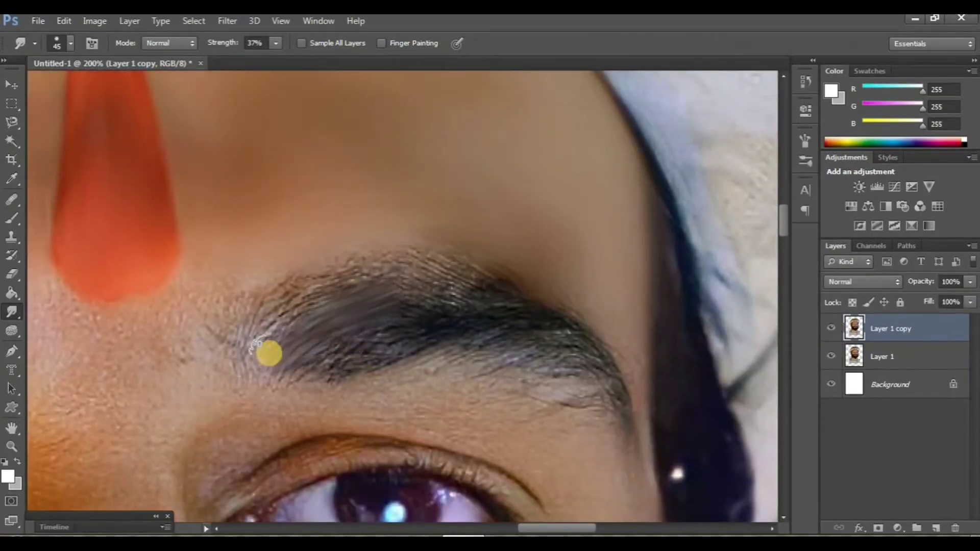
pyautogui.moveTo(269, 353)
pyautogui.mouseDown()
pyautogui.moveTo(348, 281)
pyautogui.moveTo(274, 300)
pyautogui.moveTo(313, 336)
pyautogui.mouseUp()
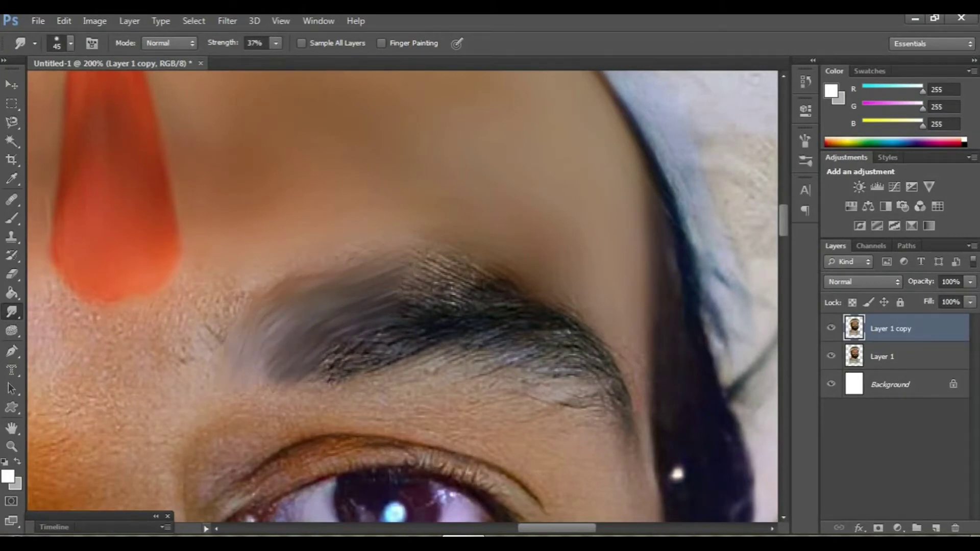
pyautogui.scroll(-5, 482, 384)
pyautogui.moveTo(524, 311)
pyautogui.mouseDown()
pyautogui.moveTo(330, 271)
pyautogui.moveTo(405, 328)
pyautogui.moveTo(565, 329)
pyautogui.moveTo(557, 366)
pyautogui.moveTo(371, 315)
pyautogui.mouseUp()
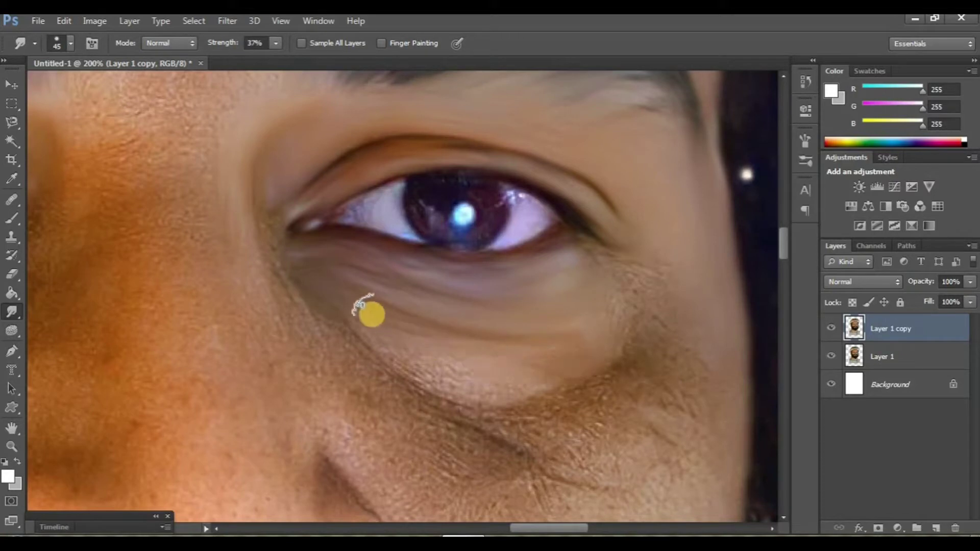
pyautogui.moveTo(417, 364); pyautogui.dragTo(620, 345)
pyautogui.hotkey('ctrl', '-')
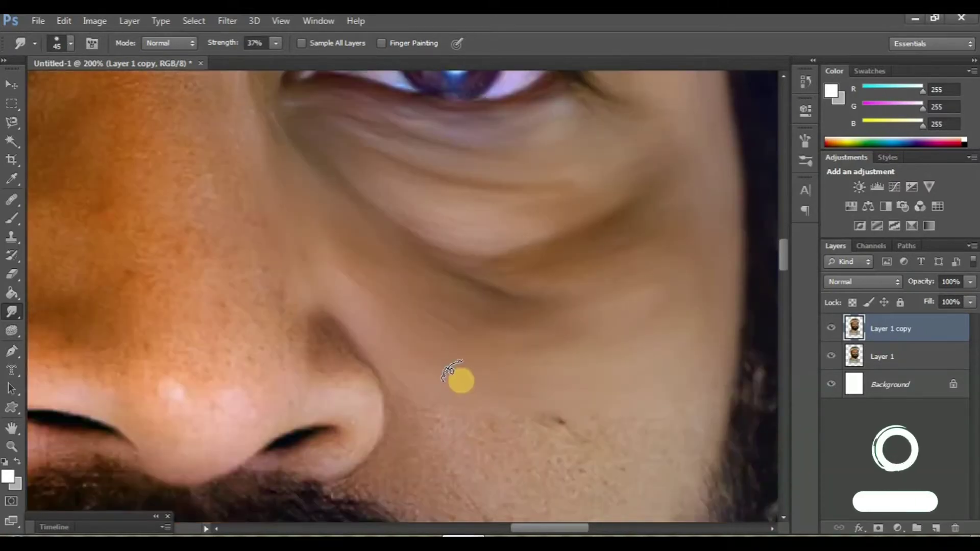
pyautogui.hotkey('ctrl', '-')
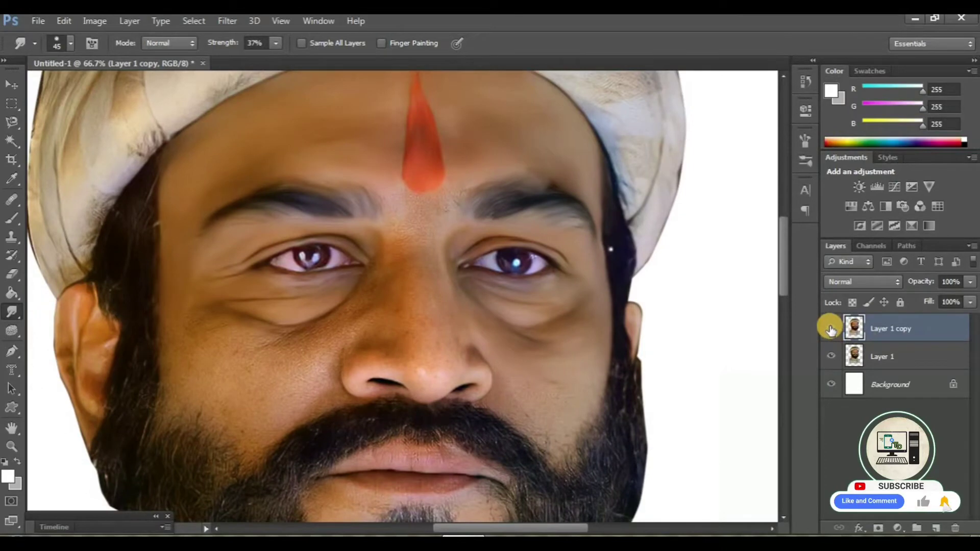
# - Compare Layer 1 copy on and off, then smudge the skin between the eyes
pyautogui.click(831, 328)
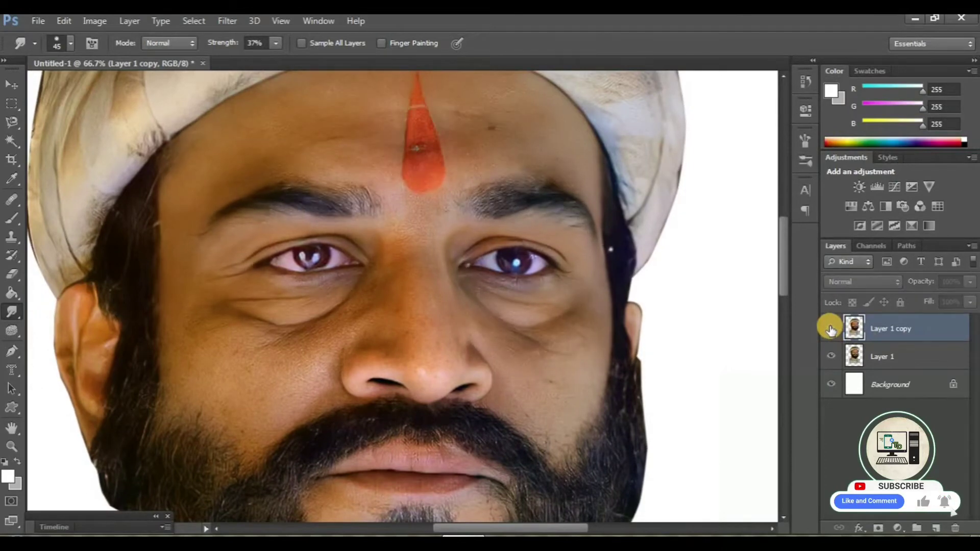
pyautogui.click(831, 329)
pyautogui.hotkey('ctrl', '+')
pyautogui.hotkey('ctrl', '+')
pyautogui.scroll(3, 549, 339)
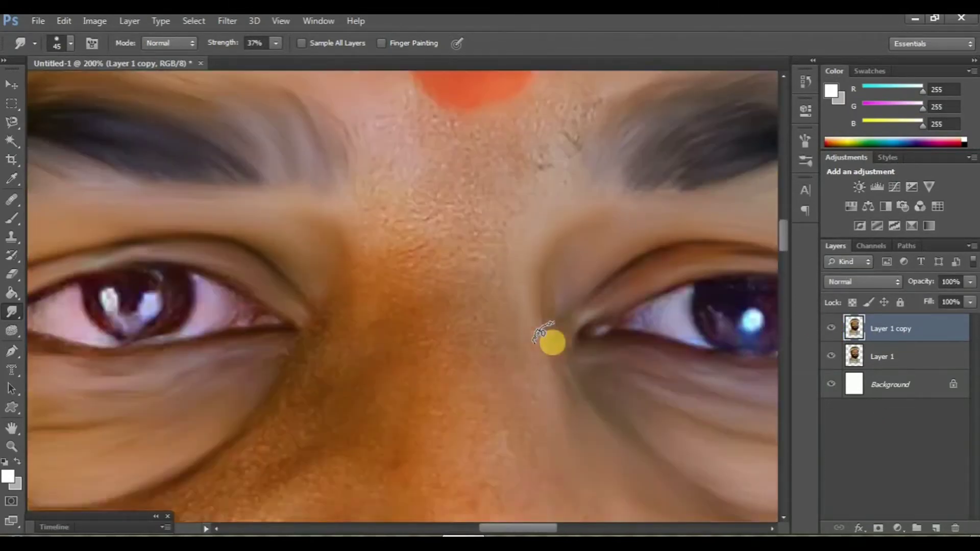
pyautogui.scroll(2, 551, 306)
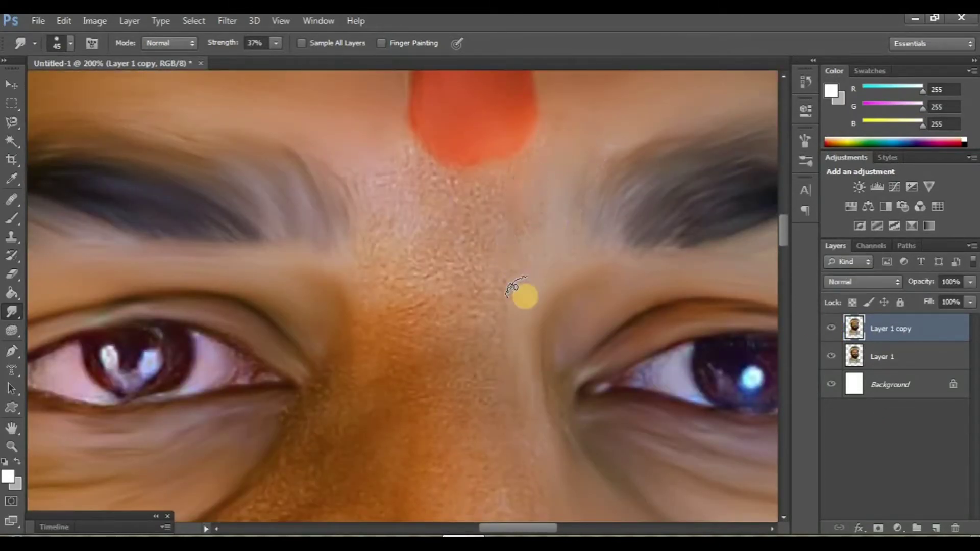
pyautogui.scroll(-3, 469, 408)
pyautogui.scroll(-1, 444, 337)
pyautogui.scroll(-1, 427, 270)
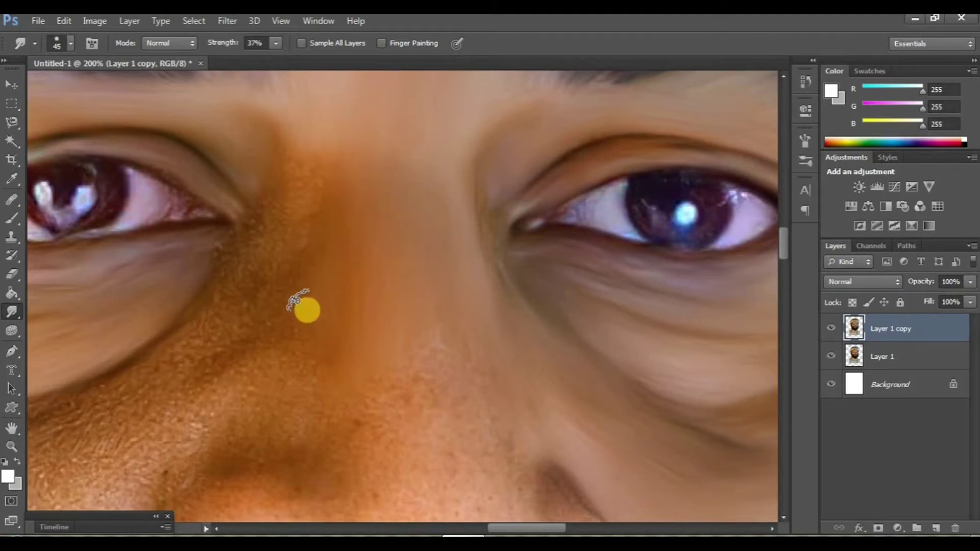
pyautogui.hscroll(1, 306, 306)
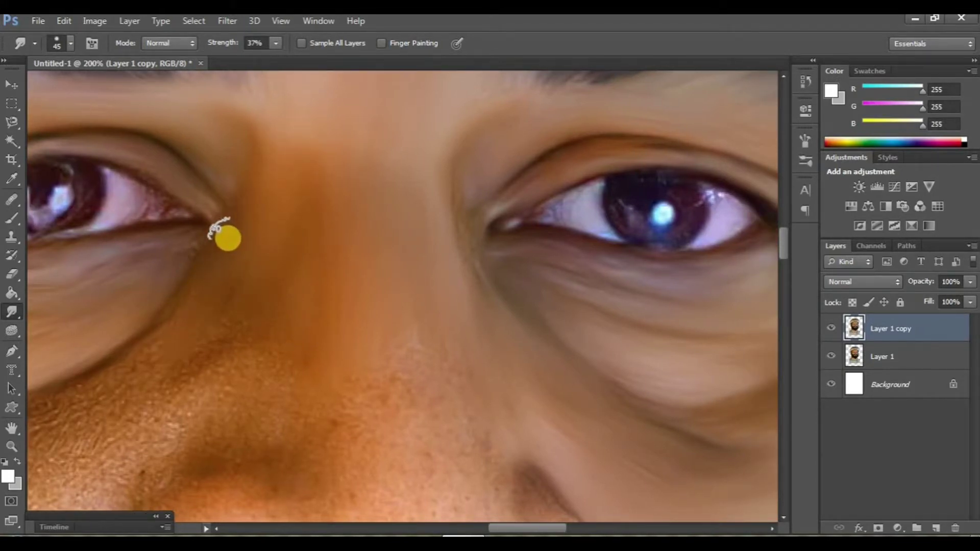
pyautogui.scroll(-5, 374, 434)
pyautogui.moveTo(393, 328); pyautogui.dragTo(481, 345)
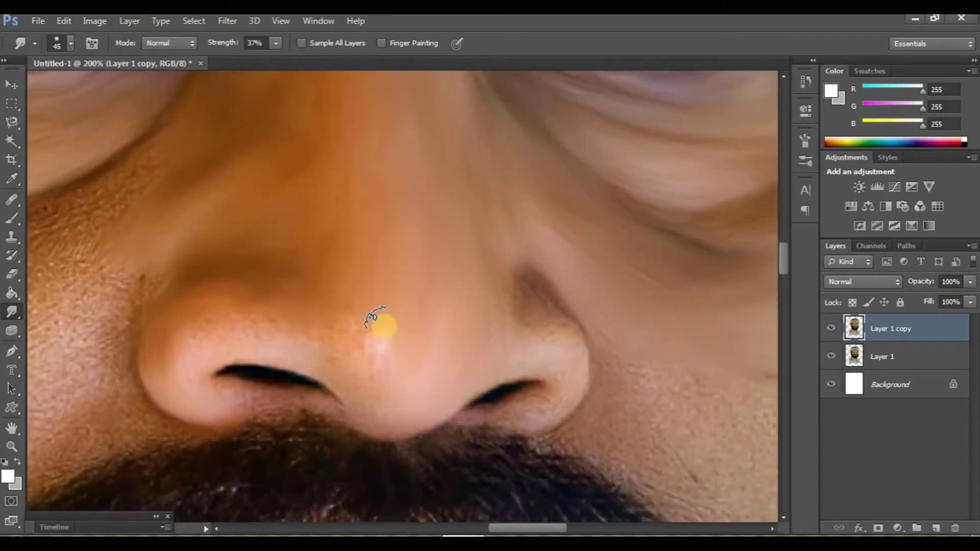
# - Smooth the nose tip and nostril skin, then compare the face with and without smoothing
pyautogui.moveTo(379, 303)
pyautogui.mouseDown()
pyautogui.moveTo(346, 349)
pyautogui.moveTo(343, 338)
pyautogui.mouseUp()
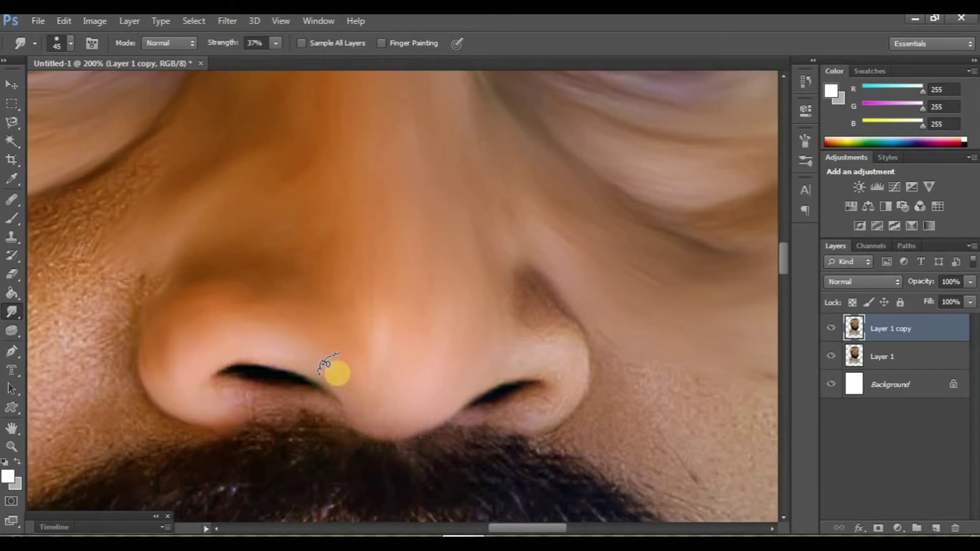
pyautogui.moveTo(489, 357)
pyautogui.mouseDown()
pyautogui.moveTo(551, 377)
pyautogui.moveTo(493, 407)
pyautogui.mouseUp()
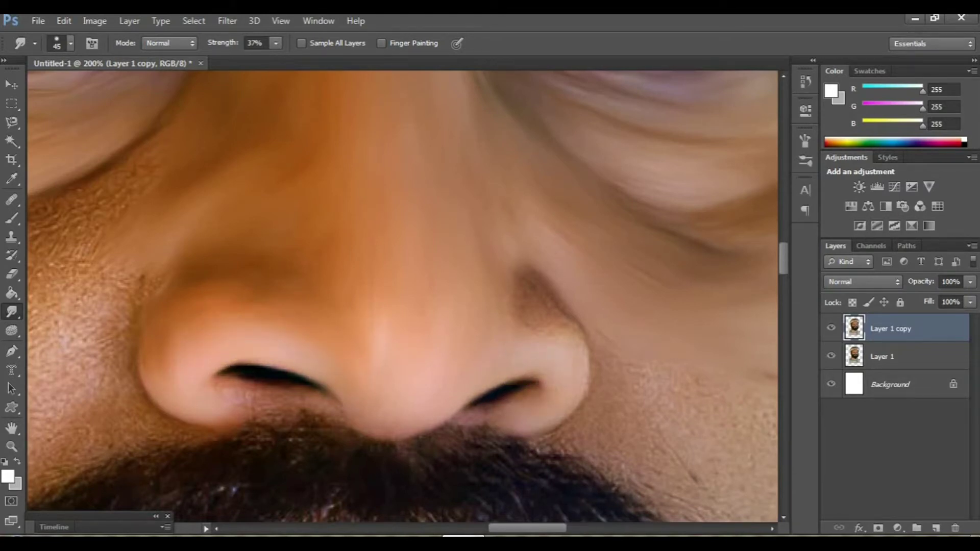
pyautogui.moveTo(237, 261)
pyautogui.mouseDown()
pyautogui.moveTo(284, 280)
pyautogui.moveTo(262, 291)
pyautogui.moveTo(301, 271)
pyautogui.moveTo(279, 295)
pyautogui.moveTo(336, 261)
pyautogui.mouseUp()
pyautogui.hotkey('ctrl', '-')
pyautogui.hotkey('ctrl', '-')
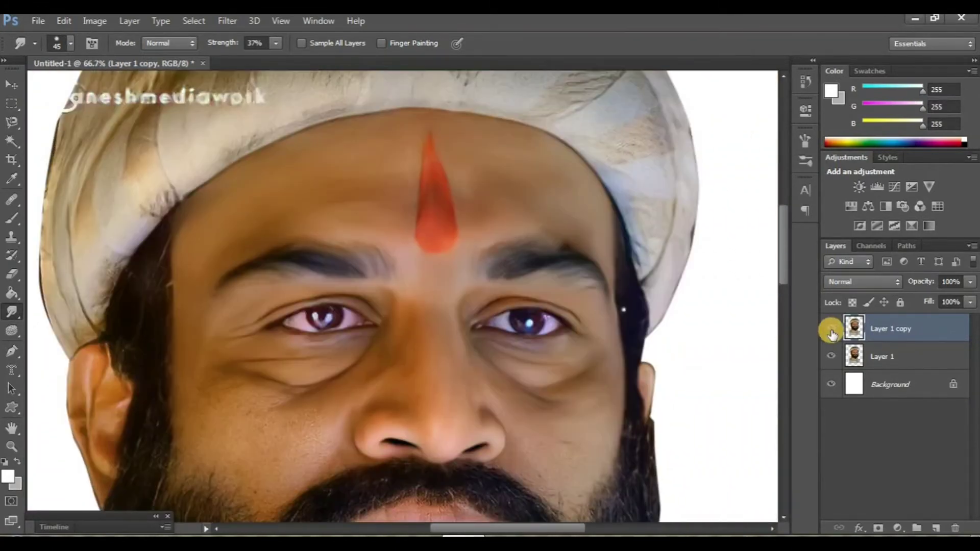
pyautogui.click(831, 328)
pyautogui.scroll(-2, 325, 344)
pyautogui.scroll(-3, 325, 347)
pyautogui.scroll(2, 325, 343)
pyautogui.scroll(1, 335, 343)
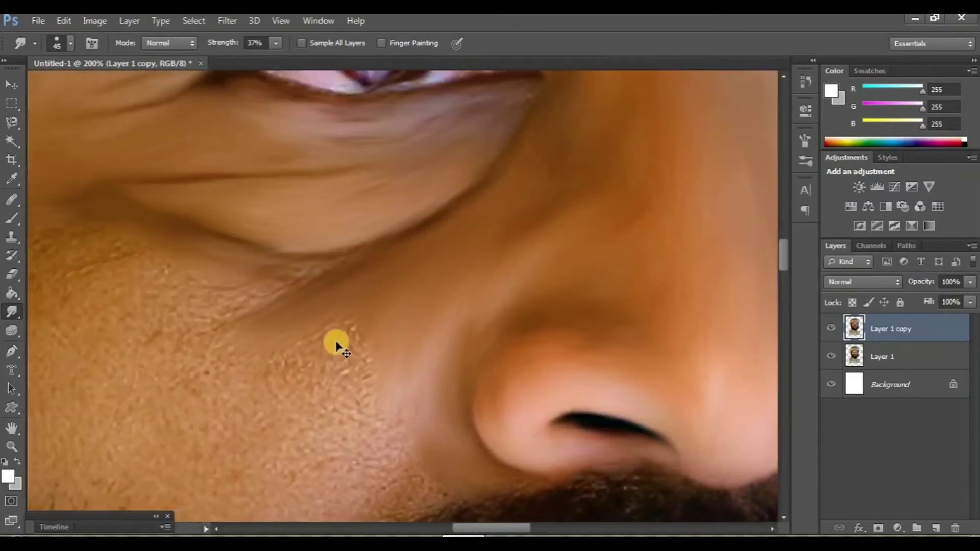
pyautogui.scroll(1, 377, 324)
# - Duplicate the smoothed layer into Layer 1 copy 2 and pan to the cheeks beside the nose
pyautogui.hotkey('ctrl', 'j')
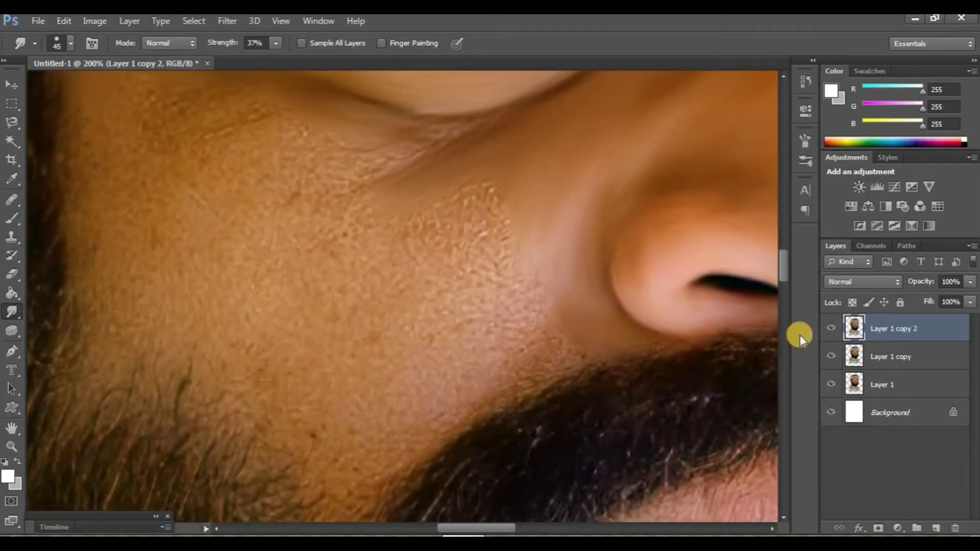
pyautogui.scroll(3, 426, 288)
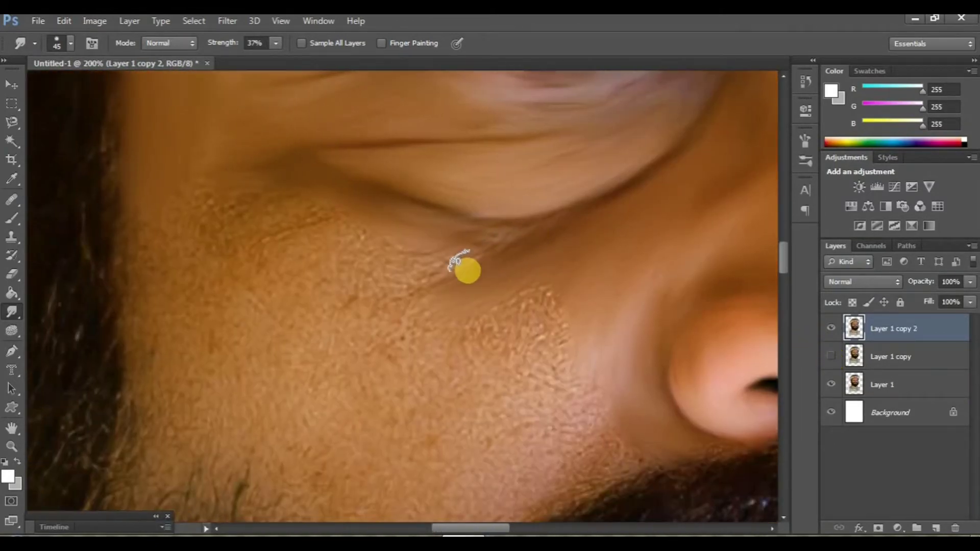
pyautogui.hscroll(-2, 468, 270)
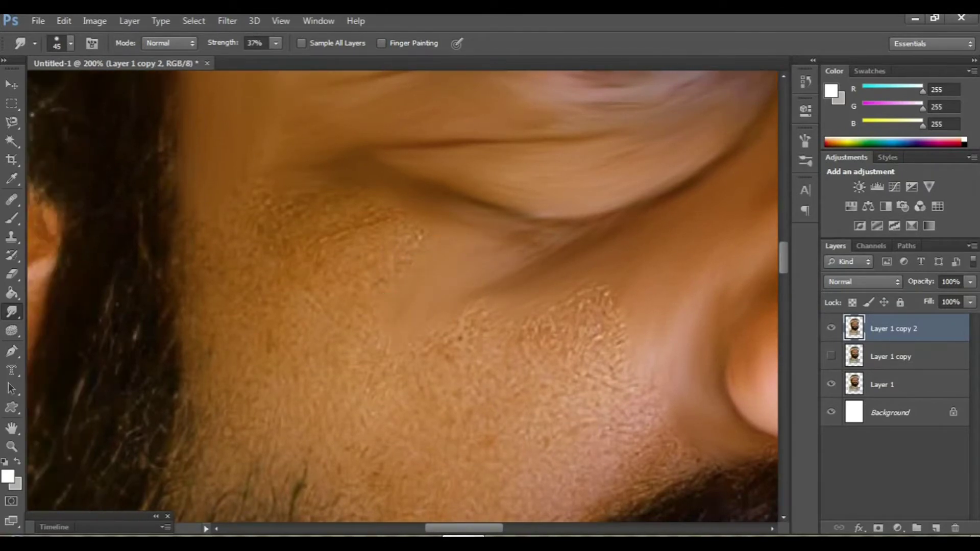
pyautogui.scroll(-2, 442, 357)
pyautogui.scroll(-2, 438, 352)
pyautogui.scroll(-2, 437, 351)
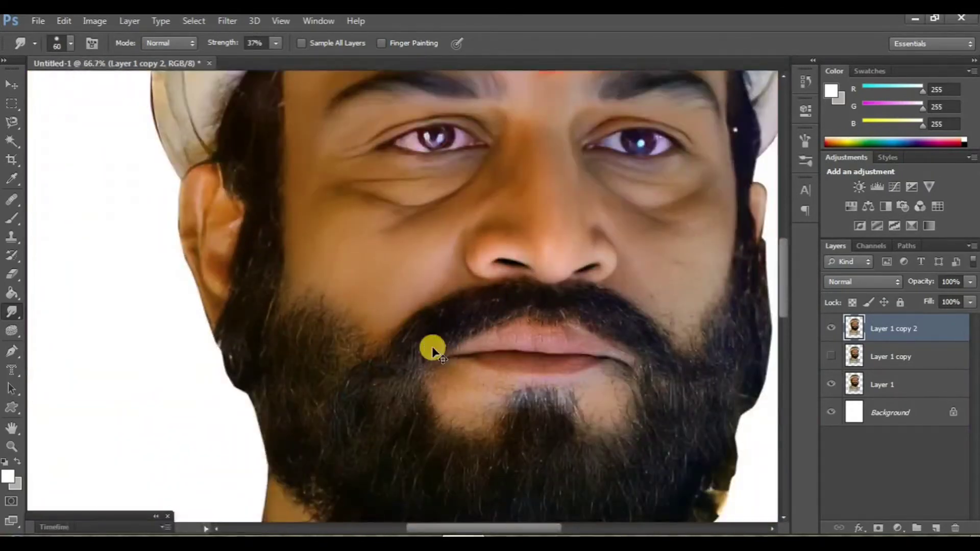
pyautogui.scroll(1, 433, 350)
pyautogui.scroll(3, 428, 345)
pyautogui.hscroll(3, 587, 295)
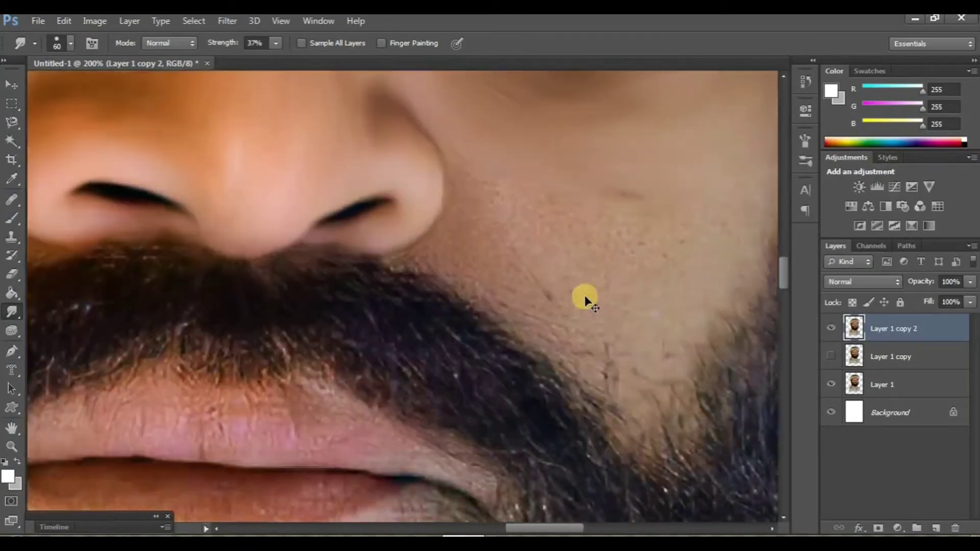
pyautogui.scroll(2, 679, 207)
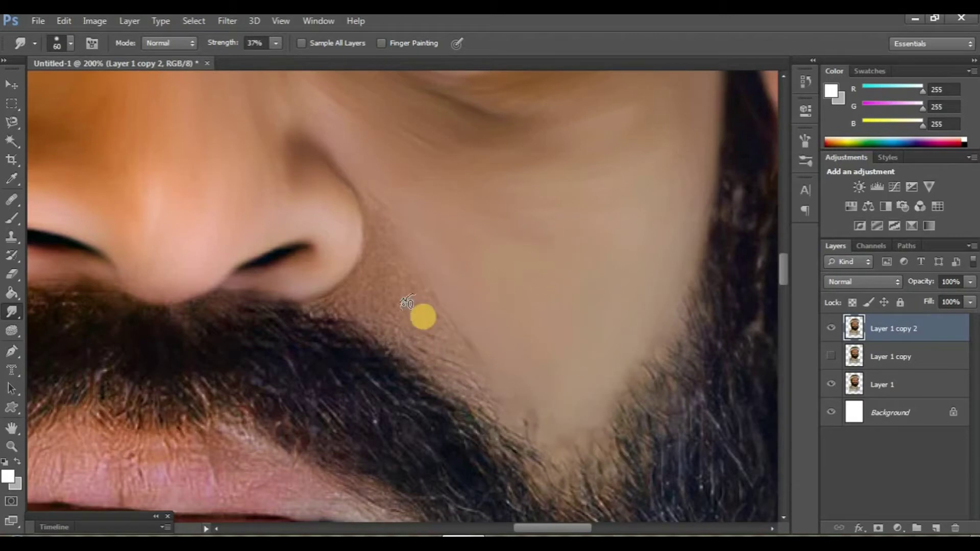
pyautogui.scroll(1, 423, 317)
pyautogui.hscroll(-2, 464, 352)
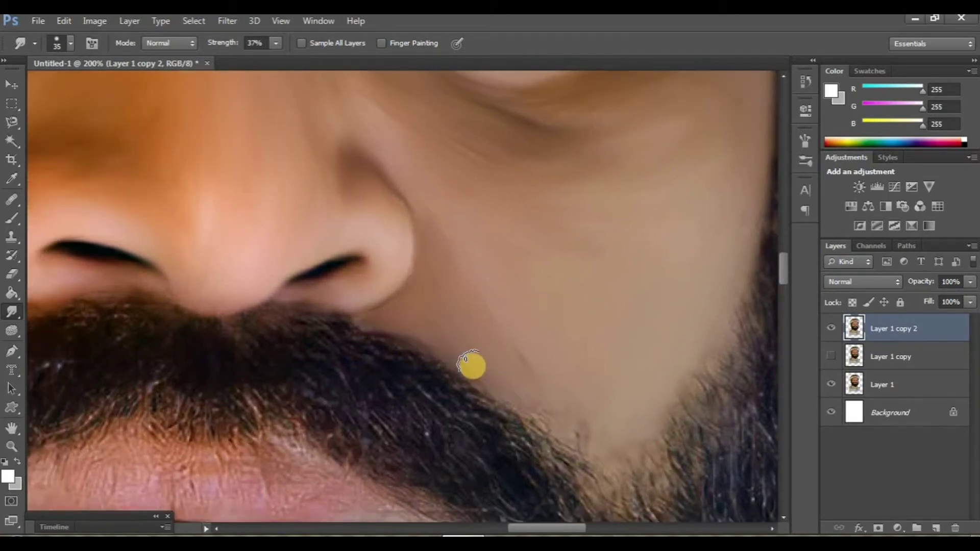
pyautogui.scroll(-1, 473, 365)
pyautogui.scroll(-1, 472, 366)
pyautogui.scroll(-1, 403, 322)
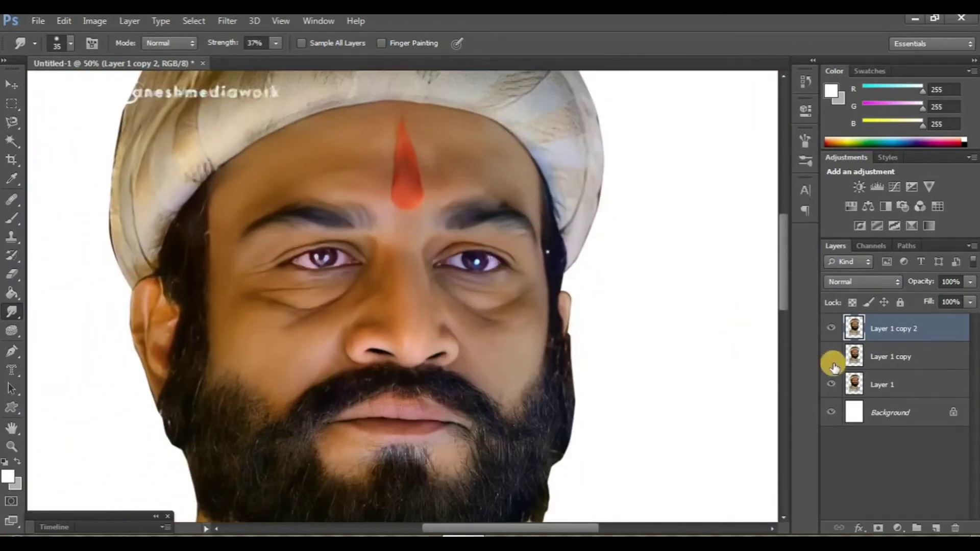
# - Compare Layer 1 copy 2 on and off, then smudge the turban's lower folds into soft strokes
pyautogui.click(832, 329)
pyautogui.click(831, 329)
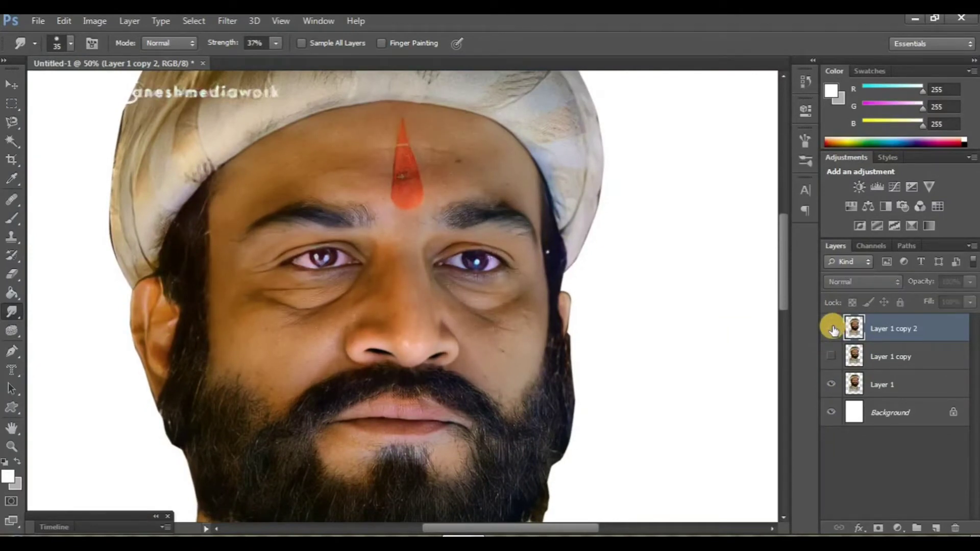
pyautogui.click(831, 329)
pyautogui.scroll(1, 353, 331)
pyautogui.scroll(3, 361, 329)
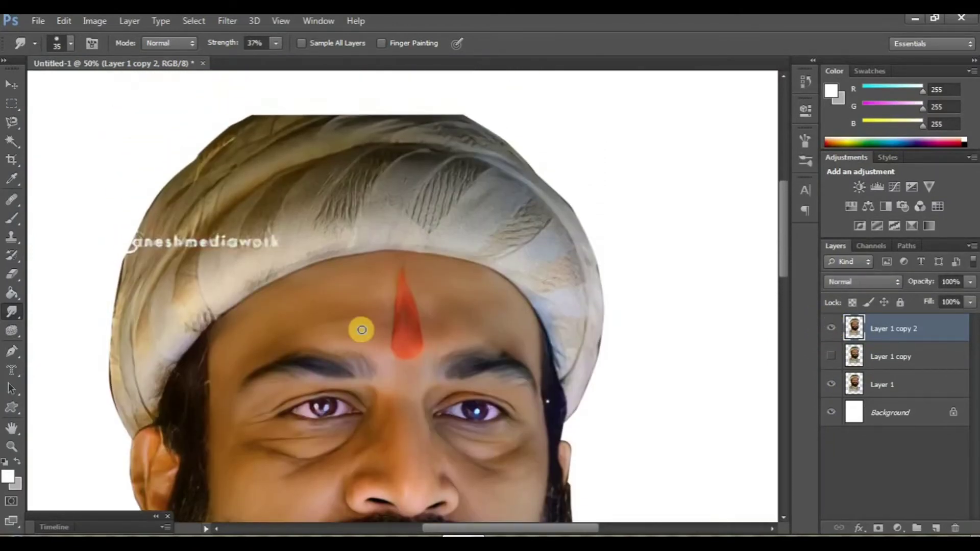
pyautogui.scroll(1, 357, 325)
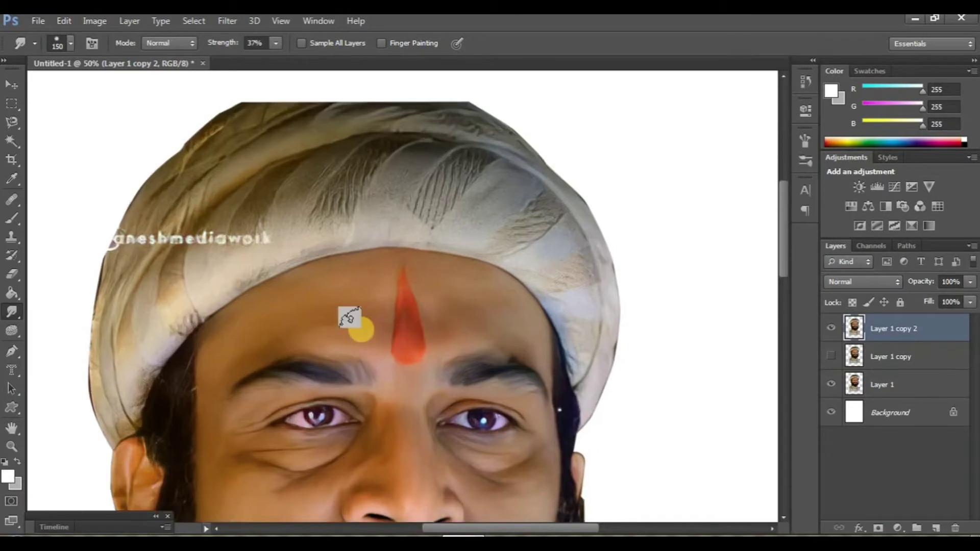
pyautogui.scroll(1, 347, 324)
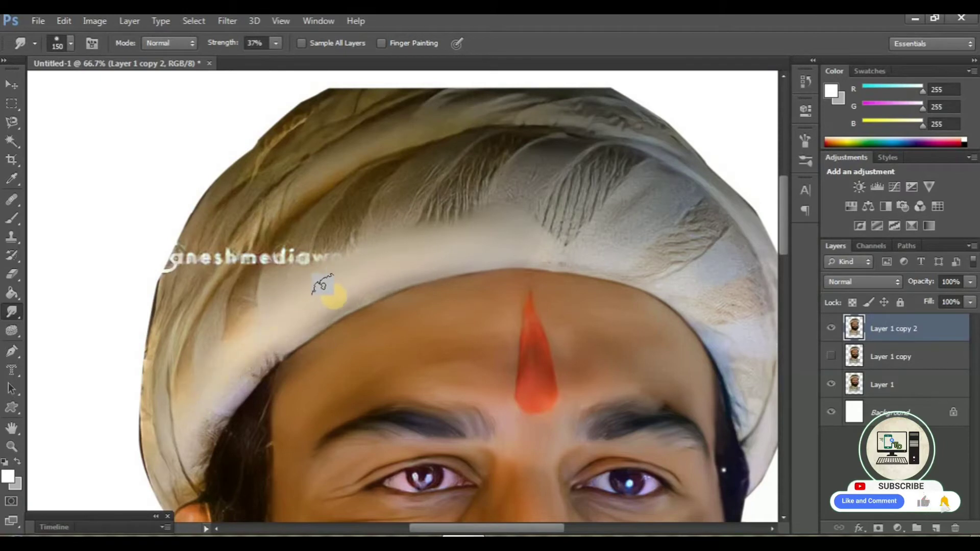
pyautogui.moveTo(191, 402); pyautogui.dragTo(230, 418)
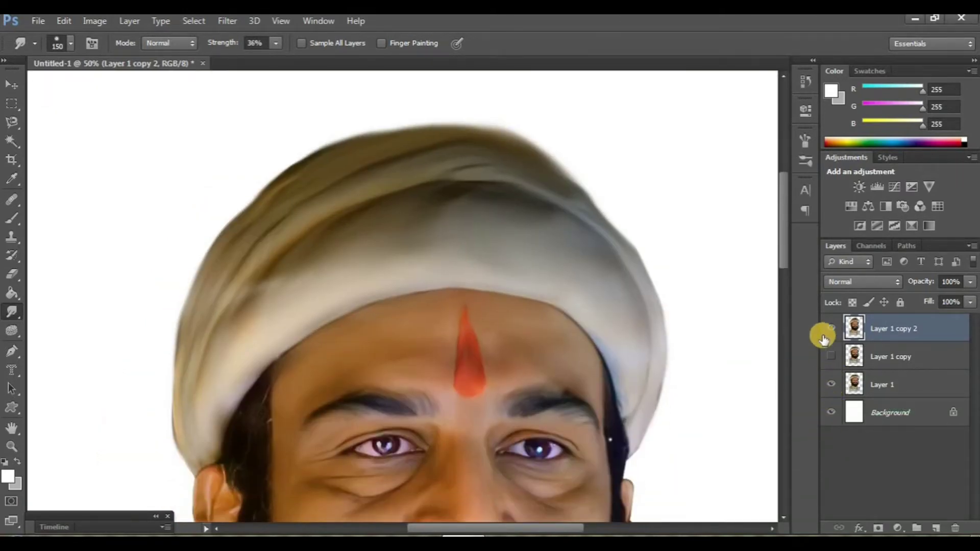
# - Compare before and after smoothing, then smear the hair strands beside the turban
pyautogui.click(831, 328)
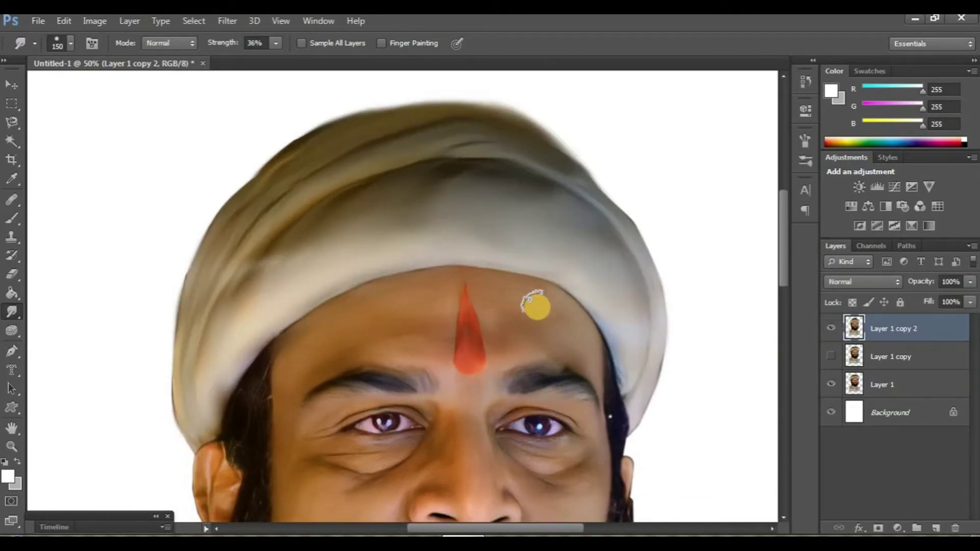
pyautogui.scroll(-3, 536, 306)
pyautogui.hotkey('ctrl', '-')
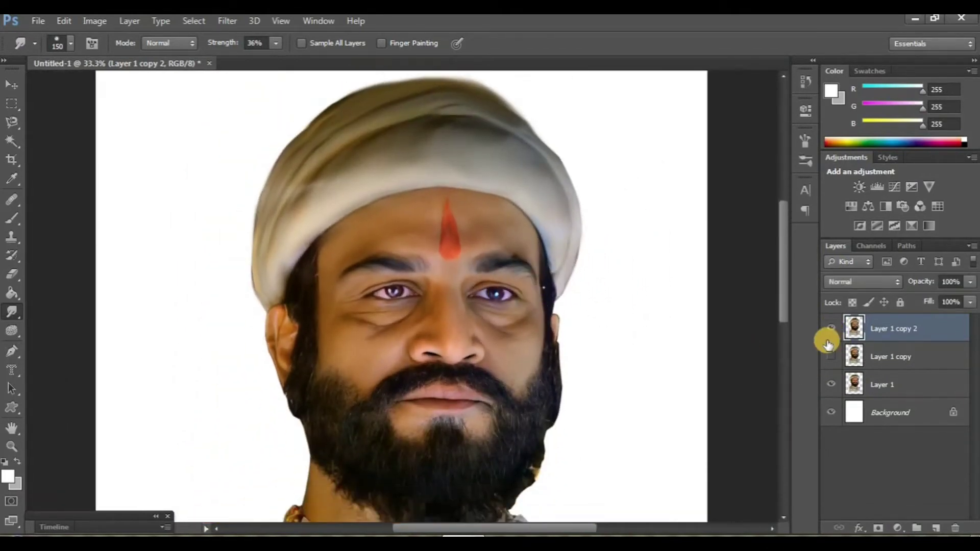
pyautogui.click(831, 328)
pyautogui.click(832, 328)
pyautogui.scroll(-5, 383, 316)
pyautogui.hscroll(1, 383, 316)
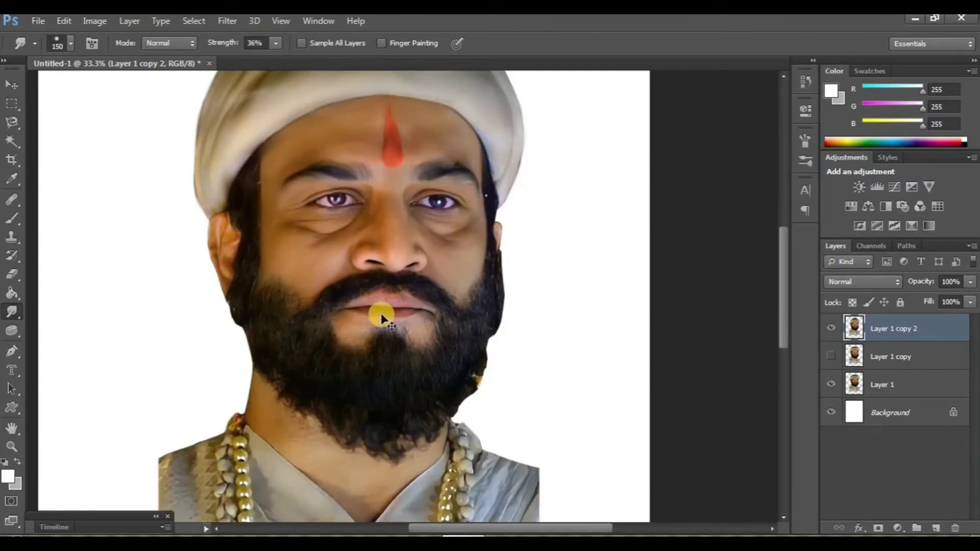
pyautogui.scroll(2, 382, 319)
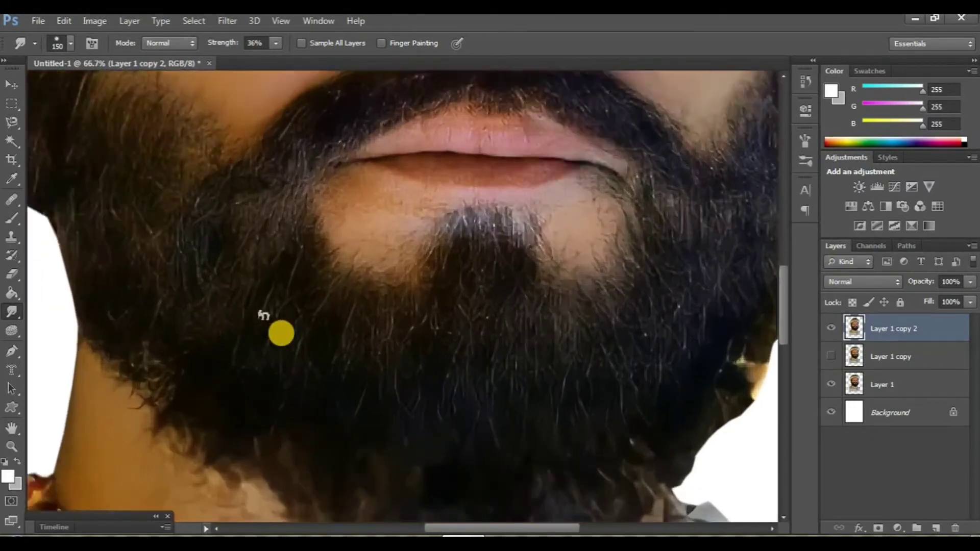
pyautogui.scroll(5, 216, 289)
pyautogui.scroll(1, 223, 268)
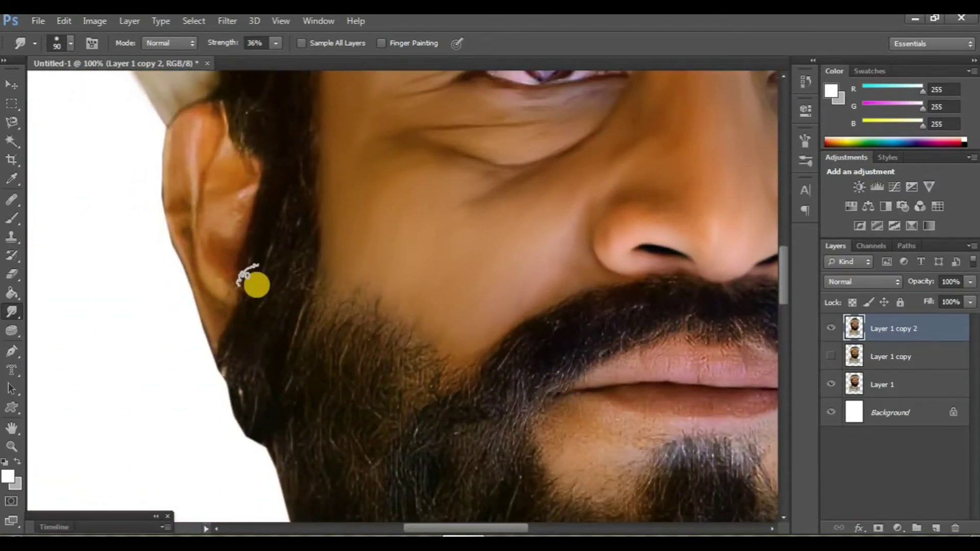
pyautogui.scroll(4, 255, 284)
pyautogui.scroll(1, 274, 291)
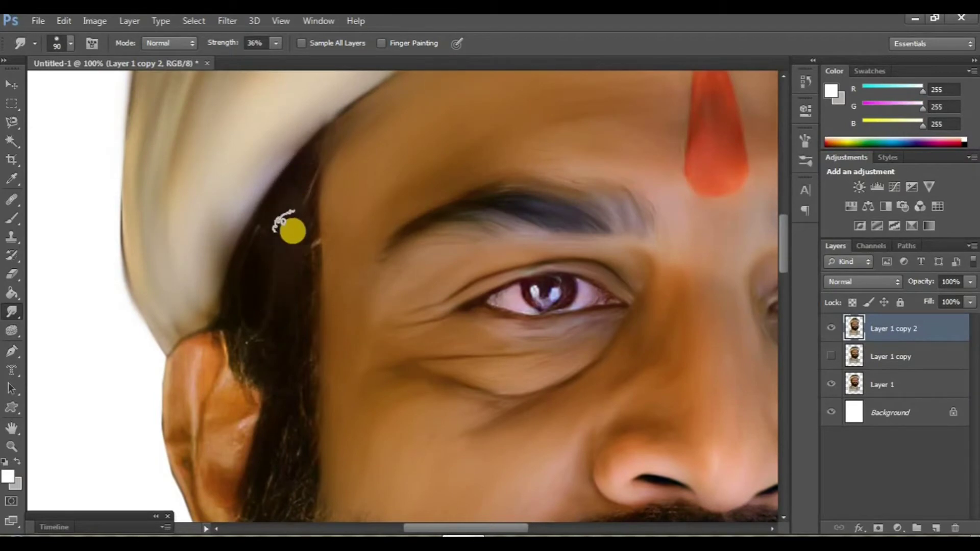
pyautogui.moveTo(291, 230); pyautogui.dragTo(265, 445)
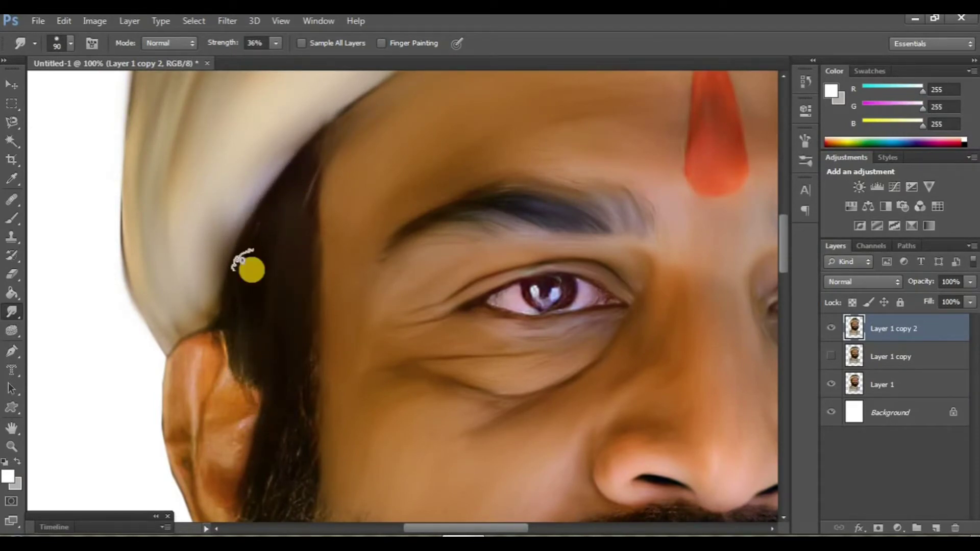
# - Smooth the ear's edge and the hair strand beside the ear
pyautogui.scroll(-2, 210, 320)
pyautogui.scroll(-1, 213, 307)
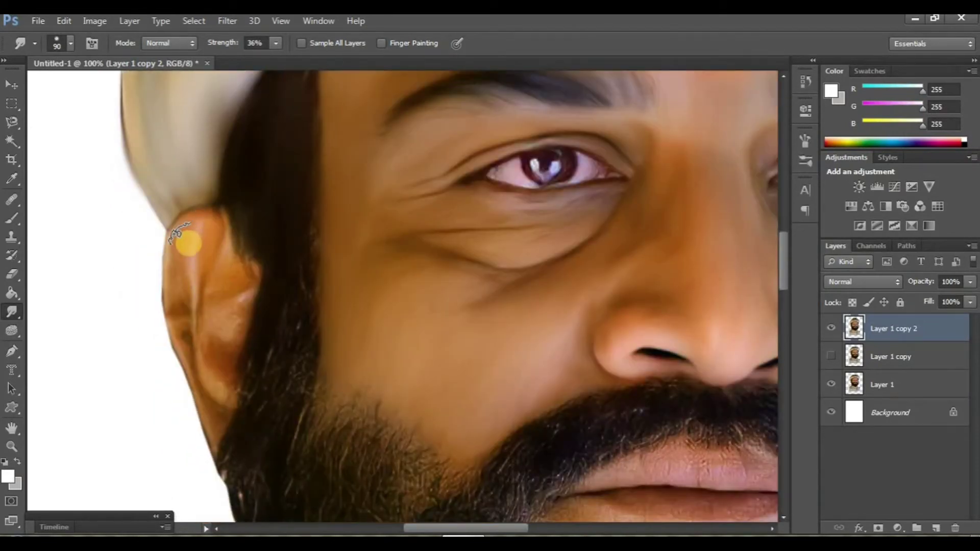
pyautogui.moveTo(183, 309)
pyautogui.mouseDown()
pyautogui.moveTo(203, 378)
pyautogui.moveTo(235, 266)
pyautogui.mouseUp()
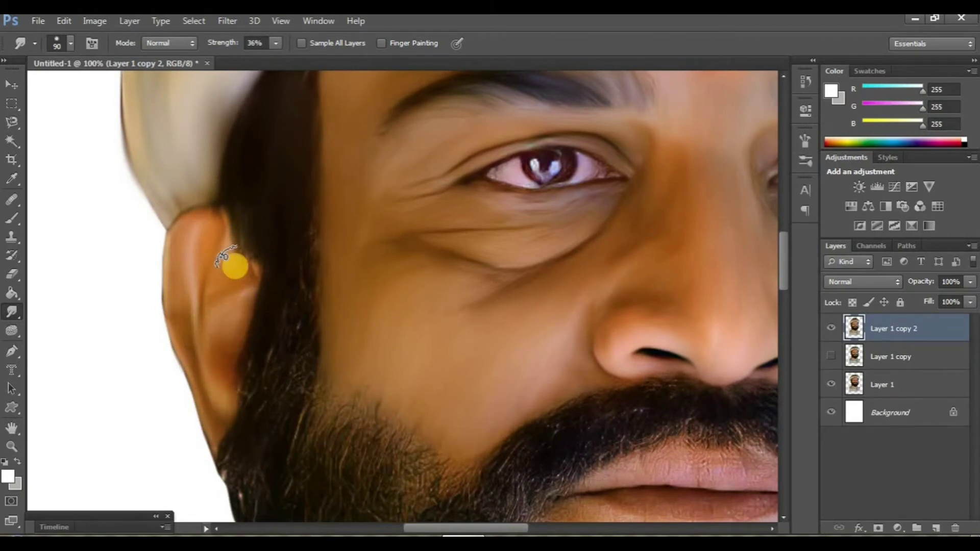
pyautogui.moveTo(275, 226); pyautogui.dragTo(293, 312)
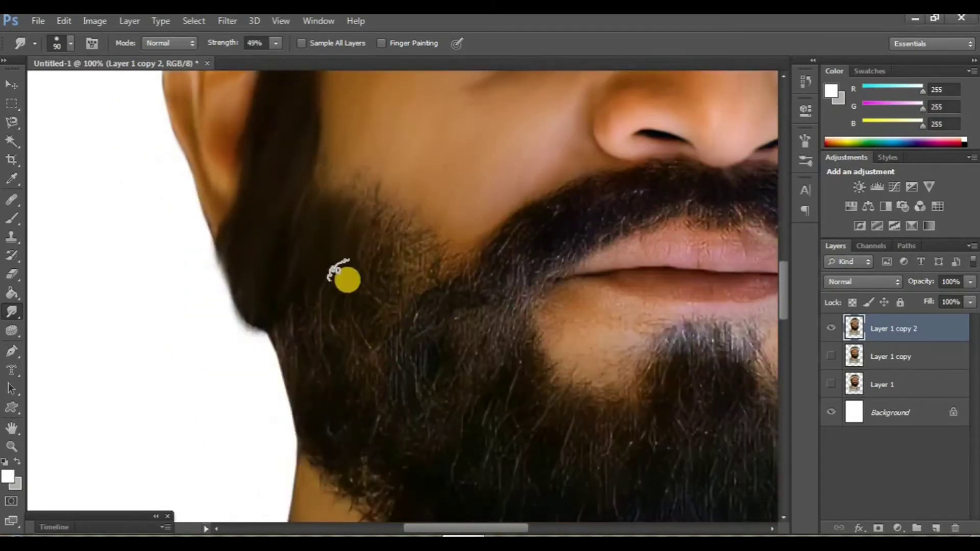
# - Smudge the beard hair into smooth strokes and blend its lower edge down into the neck
pyautogui.moveTo(340, 270)
pyautogui.mouseDown()
pyautogui.moveTo(351, 322)
pyautogui.moveTo(365, 322)
pyautogui.moveTo(398, 280)
pyautogui.moveTo(344, 366)
pyautogui.moveTo(350, 286)
pyautogui.moveTo(315, 246)
pyautogui.moveTo(311, 279)
pyautogui.mouseUp()
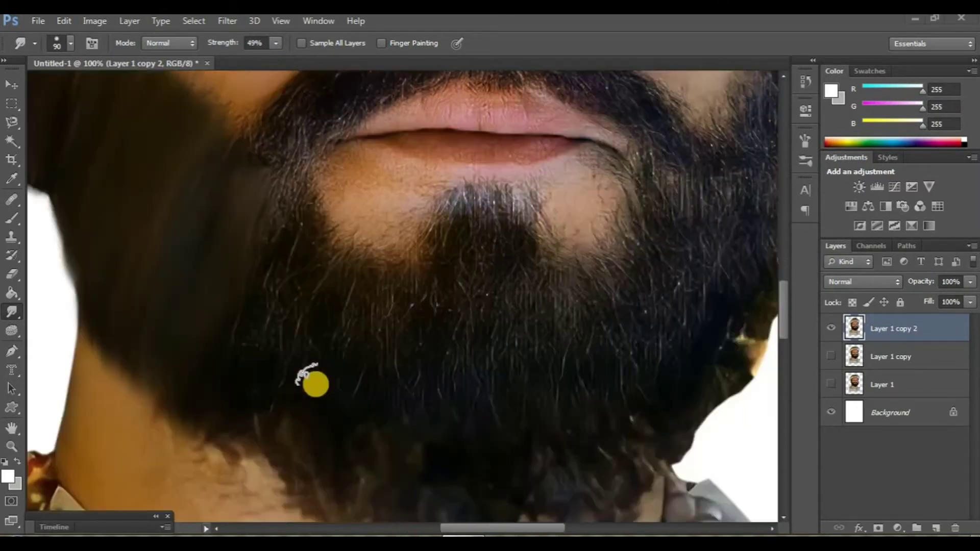
pyautogui.moveTo(313, 383)
pyautogui.mouseDown()
pyautogui.moveTo(317, 289)
pyautogui.moveTo(291, 226)
pyautogui.moveTo(322, 302)
pyautogui.moveTo(234, 359)
pyautogui.moveTo(264, 360)
pyautogui.mouseUp()
pyautogui.moveTo(270, 362); pyautogui.dragTo(228, 407)
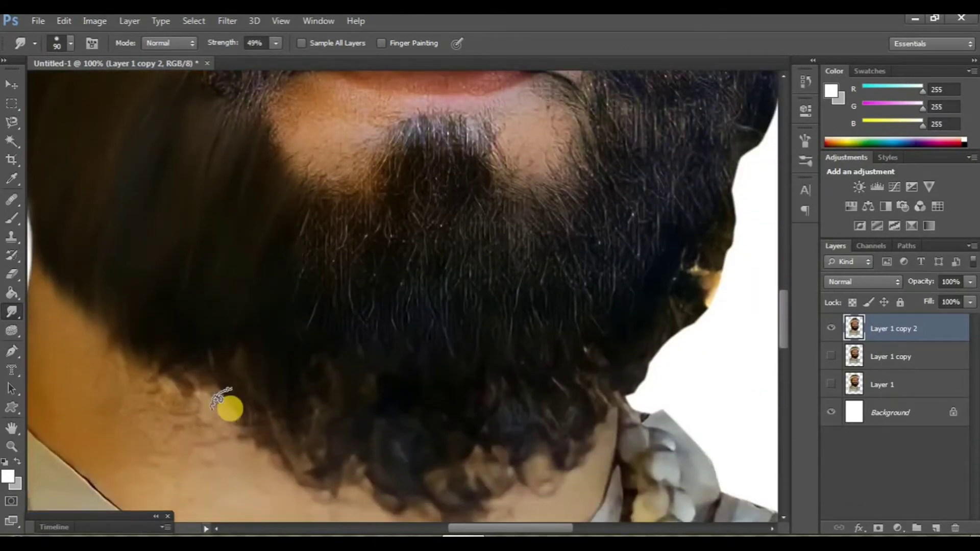
pyautogui.moveTo(193, 302); pyautogui.dragTo(142, 359)
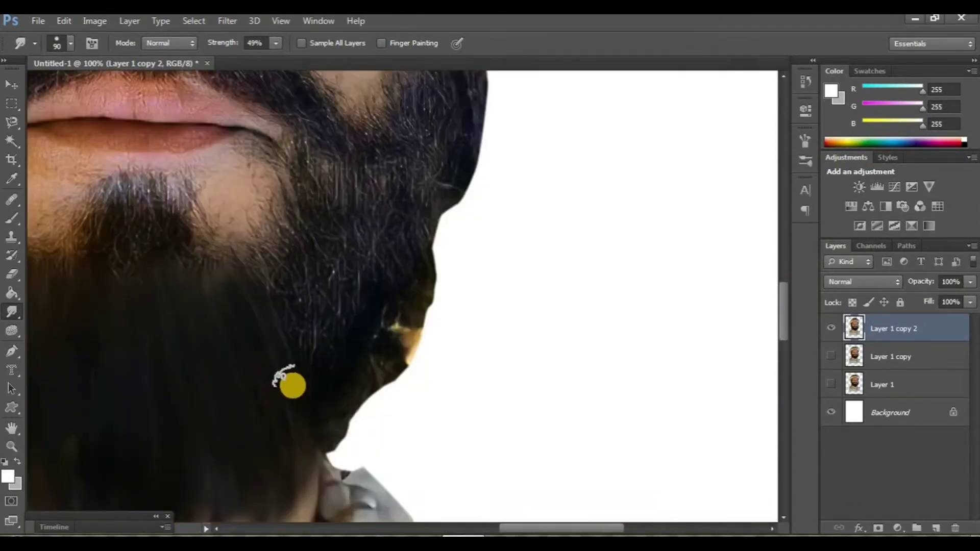
pyautogui.moveTo(314, 332); pyautogui.dragTo(339, 411)
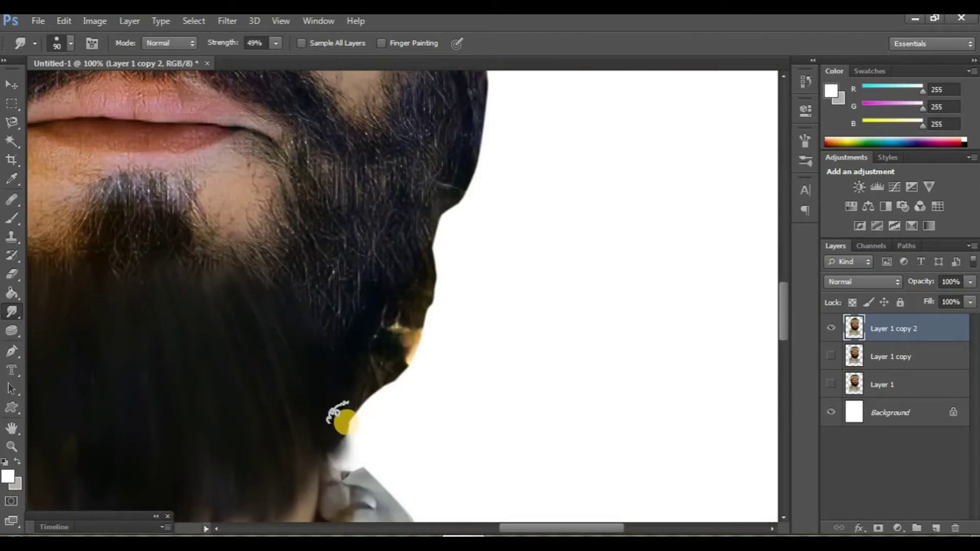
pyautogui.moveTo(322, 329); pyautogui.dragTo(339, 416)
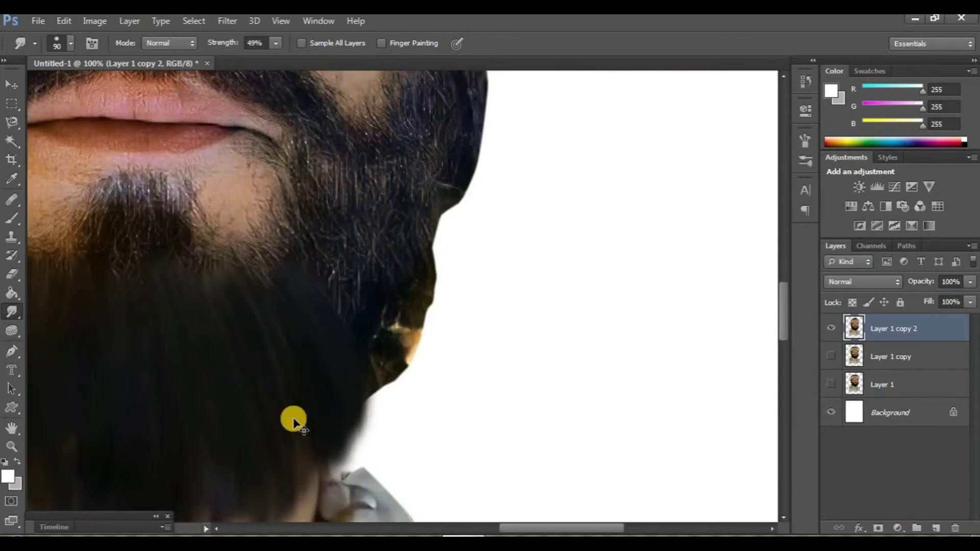
pyautogui.hscroll(-3, 332, 399)
pyautogui.scroll(-3, 352, 396)
pyautogui.moveTo(335, 331); pyautogui.dragTo(337, 419)
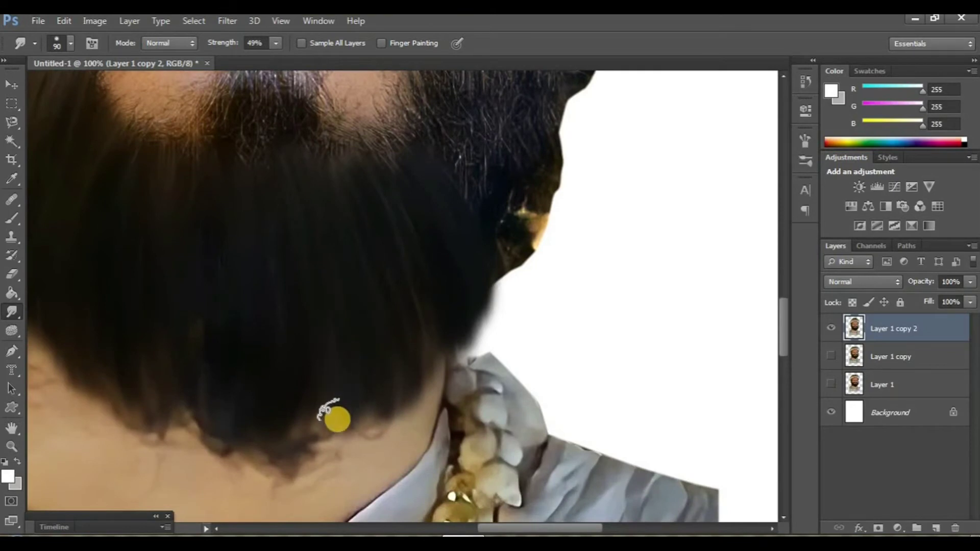
# - Toggle Layer 1 copy 2's visibility to compare the smudged beard with the original
pyautogui.scroll(-2, 337, 419)
pyautogui.scroll(3, 339, 421)
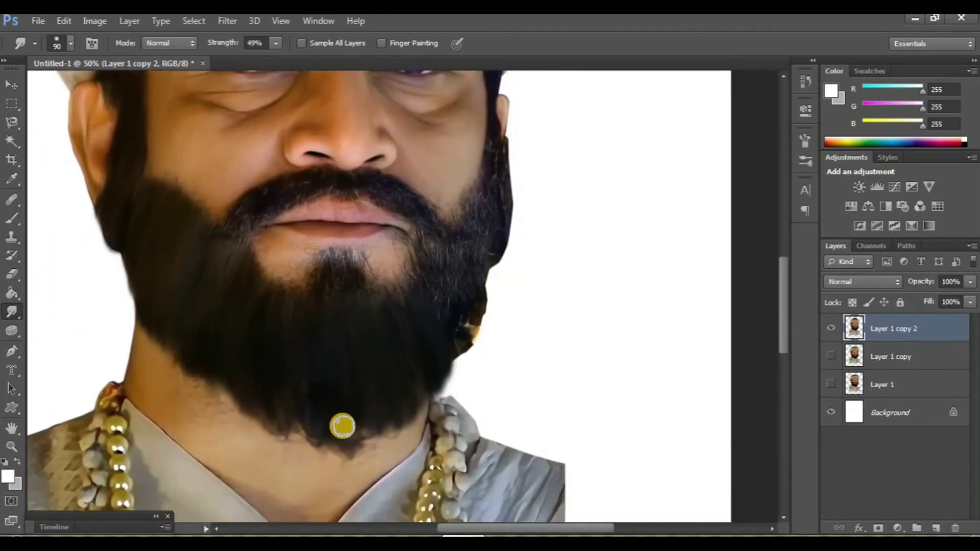
pyautogui.scroll(1, 347, 424)
pyautogui.scroll(1, 345, 357)
pyautogui.hscroll(1, 352, 326)
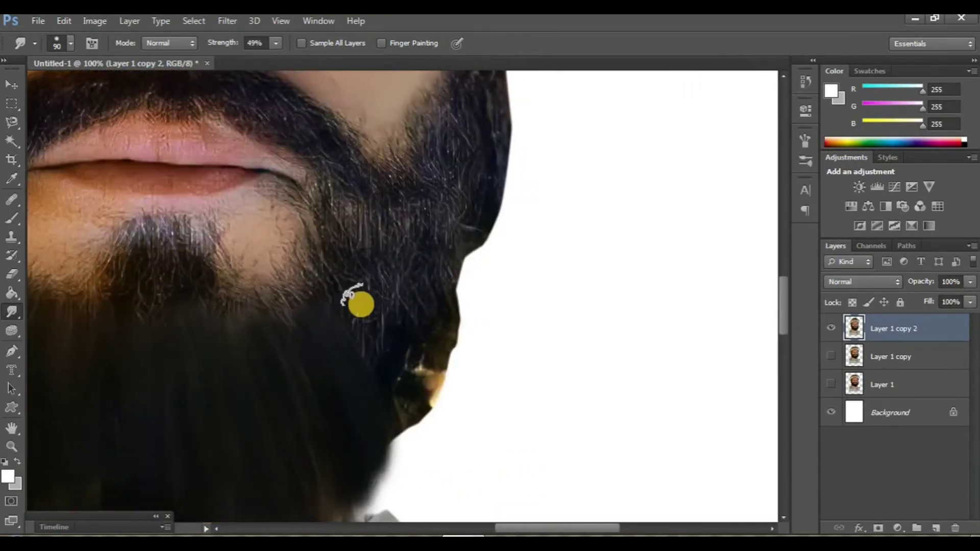
pyautogui.scroll(-1, 480, 399)
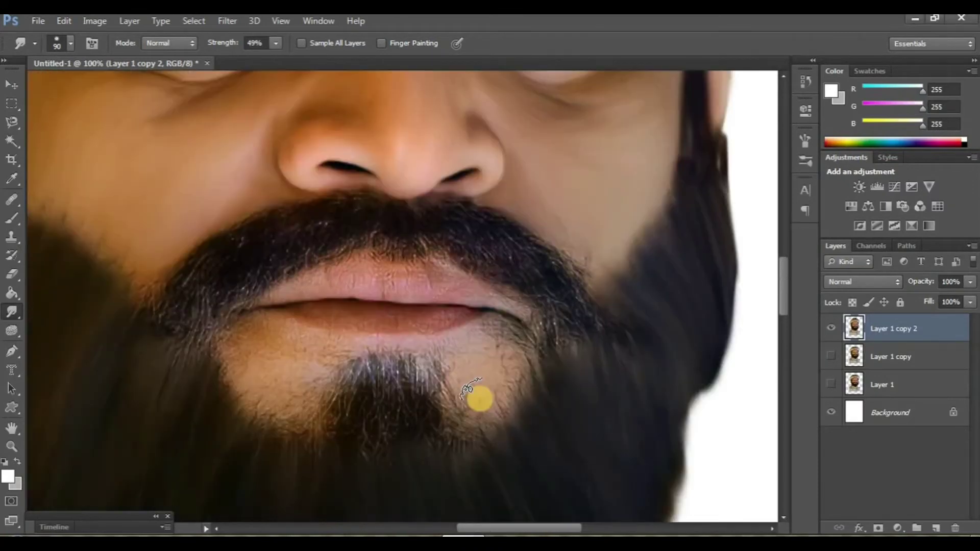
pyautogui.scroll(-1, 477, 398)
pyautogui.scroll(-1, 477, 398)
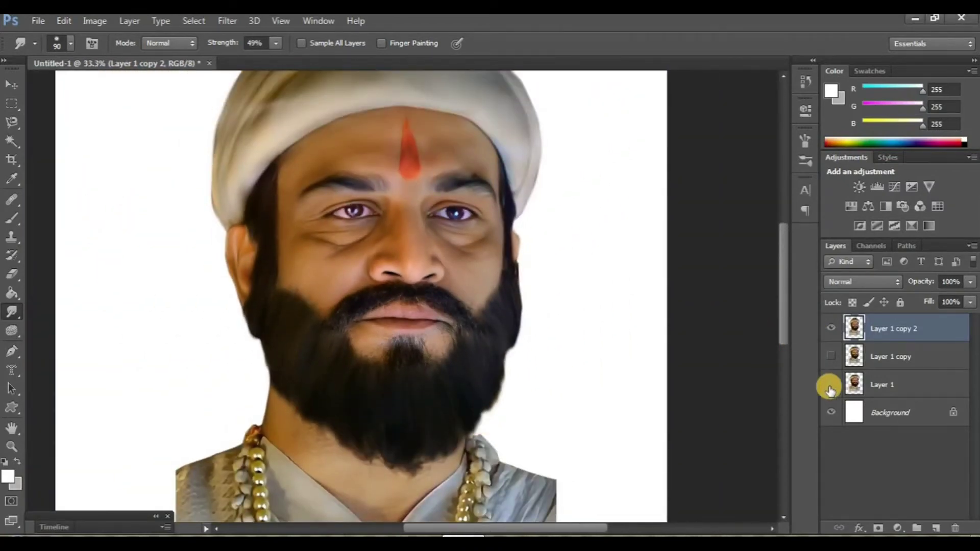
pyautogui.click(831, 328)
pyautogui.click(832, 328)
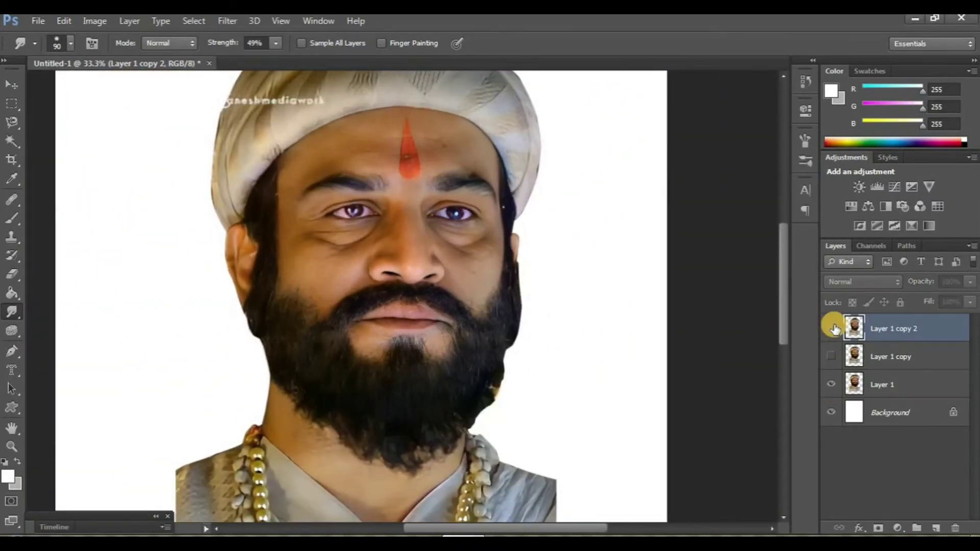
# - Shrink the brush slightly and smudge the moustache into smooth strands
pyautogui.scroll(3, 405, 363)
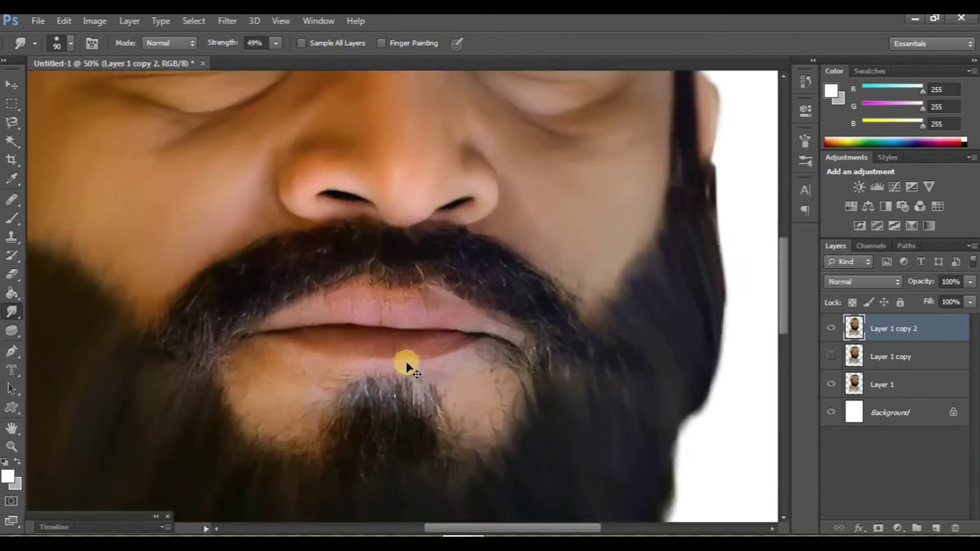
pyautogui.scroll(1, 403, 362)
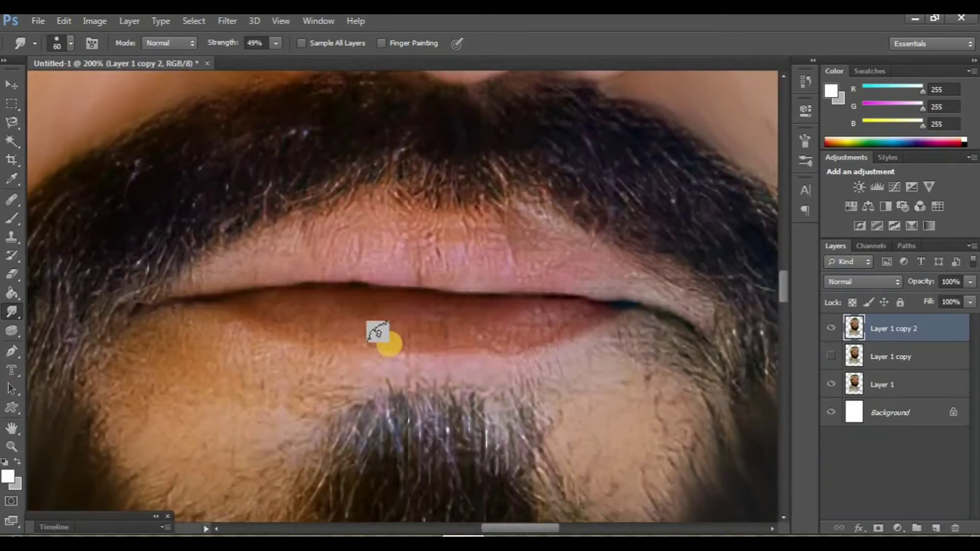
pyautogui.scroll(3, 380, 332)
pyautogui.scroll(1, 383, 329)
pyautogui.press('[')
pyautogui.moveTo(395, 289)
pyautogui.mouseDown()
pyautogui.moveTo(388, 256)
pyautogui.moveTo(355, 288)
pyautogui.moveTo(335, 363)
pyautogui.moveTo(379, 317)
pyautogui.moveTo(321, 307)
pyautogui.moveTo(335, 249)
pyautogui.mouseUp()
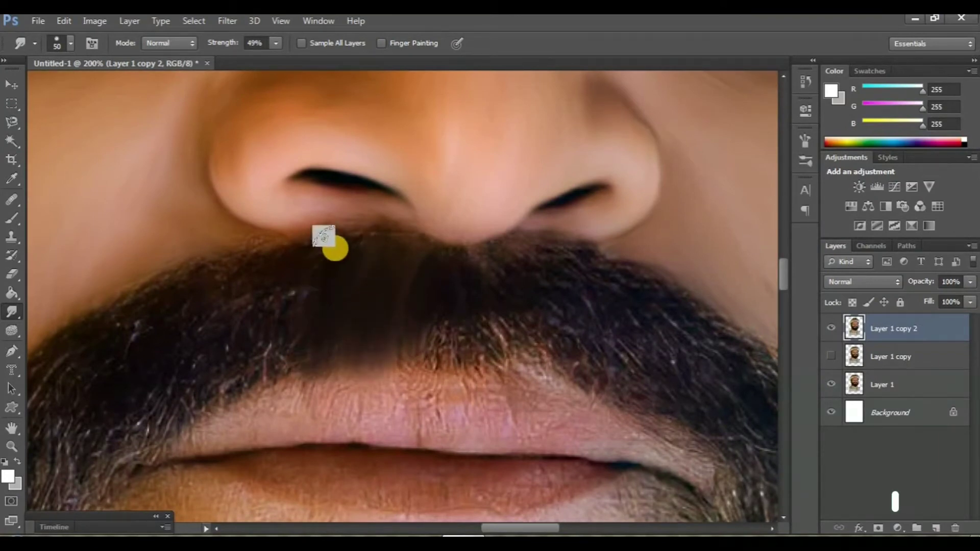
pyautogui.hscroll(-2, 347, 306)
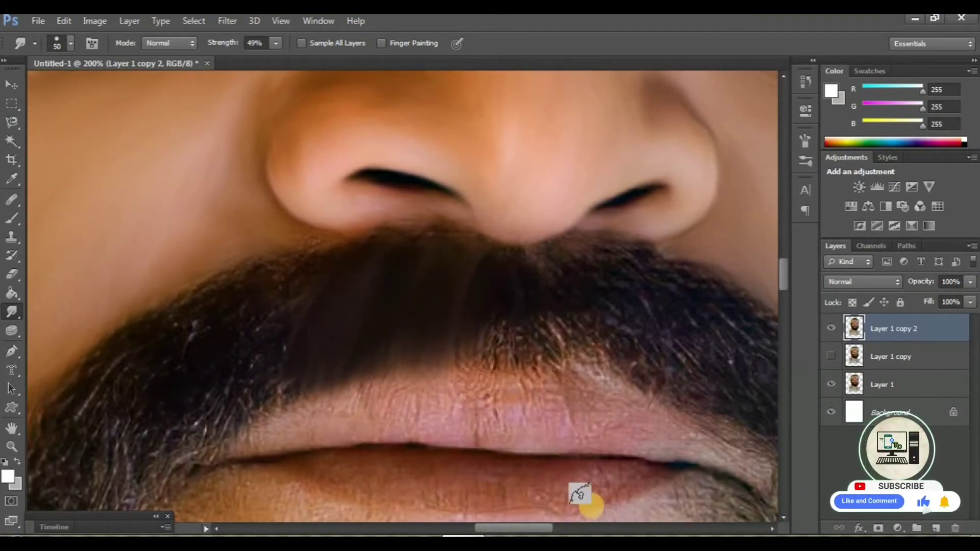
# - Recheck against the original, then inspect the lips and chin close up
pyautogui.hotkey('ctrl', '-')
pyautogui.hotkey('ctrl', '-')
pyautogui.hotkey('ctrl', '-')
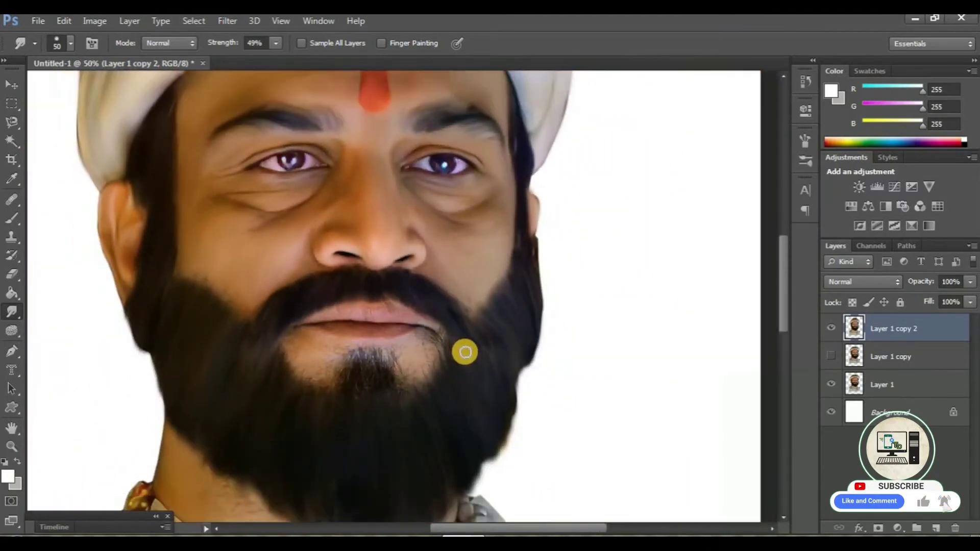
pyautogui.click(831, 329)
pyautogui.click(831, 328)
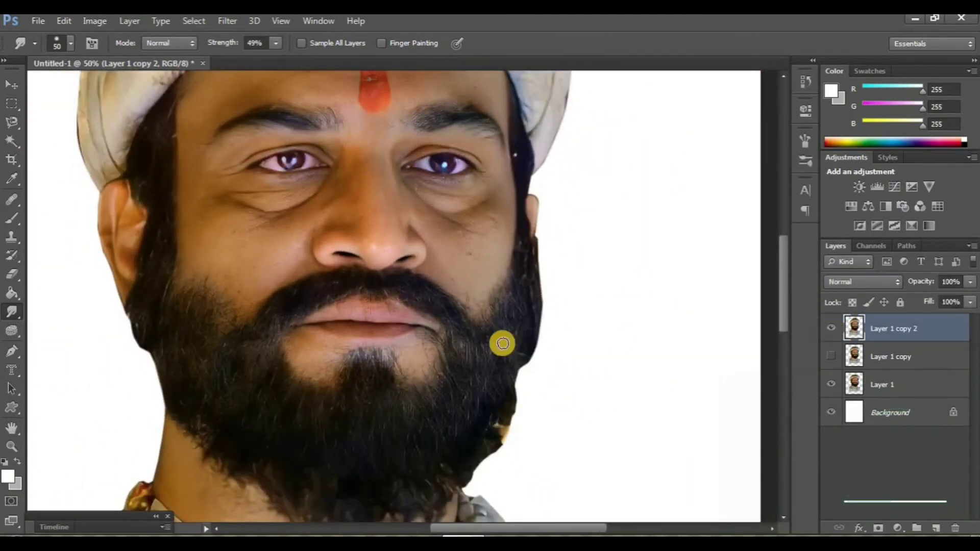
pyautogui.hotkey('ctrl', '+')
pyautogui.hotkey('ctrl', '+')
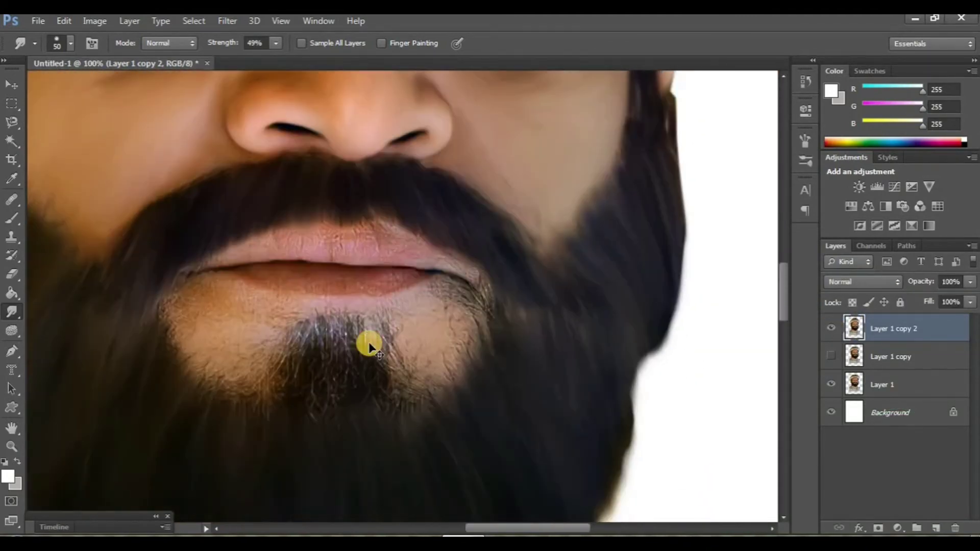
pyautogui.hotkey('ctrl', '+')
pyautogui.moveTo(368, 340); pyautogui.dragTo(424, 398)
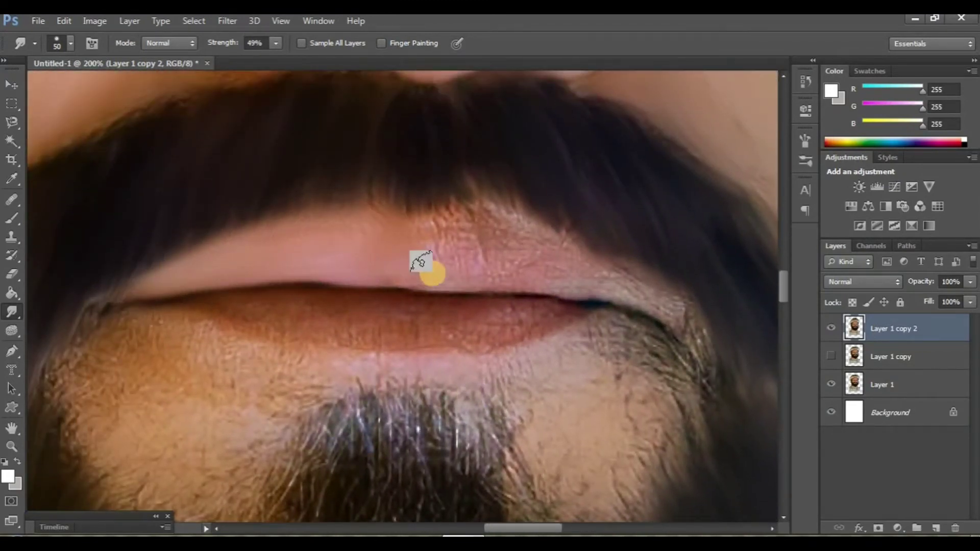
pyautogui.moveTo(453, 220)
pyautogui.mouseDown()
pyautogui.moveTo(419, 210)
pyautogui.moveTo(440, 260)
pyautogui.moveTo(576, 271)
pyautogui.moveTo(442, 217)
pyautogui.moveTo(571, 338)
pyautogui.mouseUp()
pyautogui.hotkey('ctrl', '-')
pyautogui.hotkey('ctrl', '-')
pyautogui.hotkey('ctrl', '-')
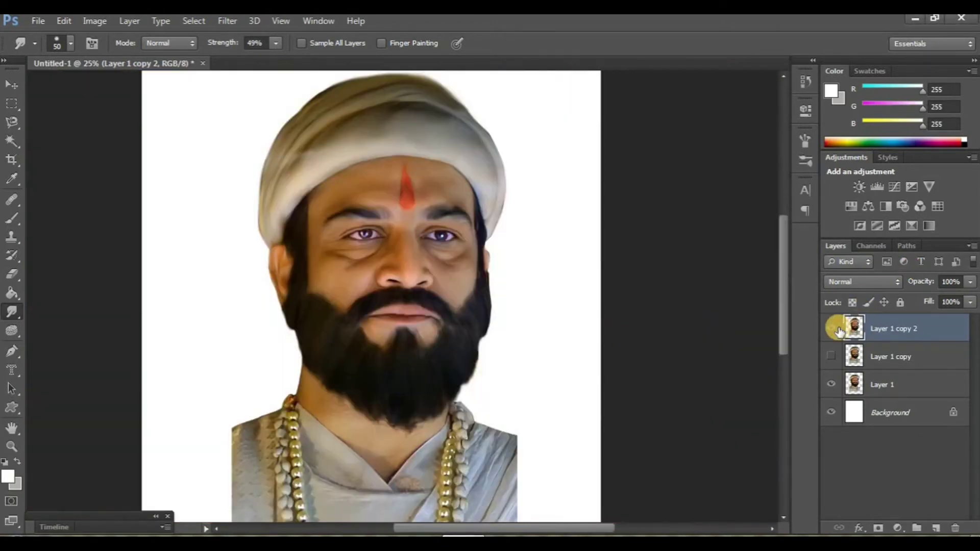
# - Zoom toward the mouth and toggle Layer 1 copy 2 to compare the beard with the original
pyautogui.click(838, 330)
pyautogui.click(838, 329)
pyautogui.hotkey('ctrl', '+')
pyautogui.hotkey('ctrl', '+')
pyautogui.hotkey('ctrl', '+')
pyautogui.scroll(-2, 490, 323)
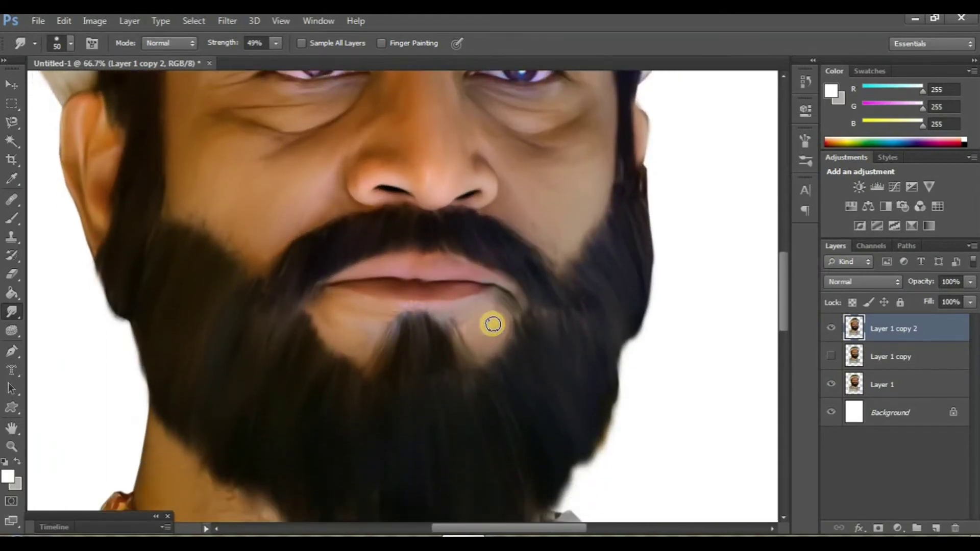
pyautogui.scroll(-1, 491, 324)
pyautogui.click(832, 330)
pyautogui.click(832, 330)
pyautogui.click(832, 329)
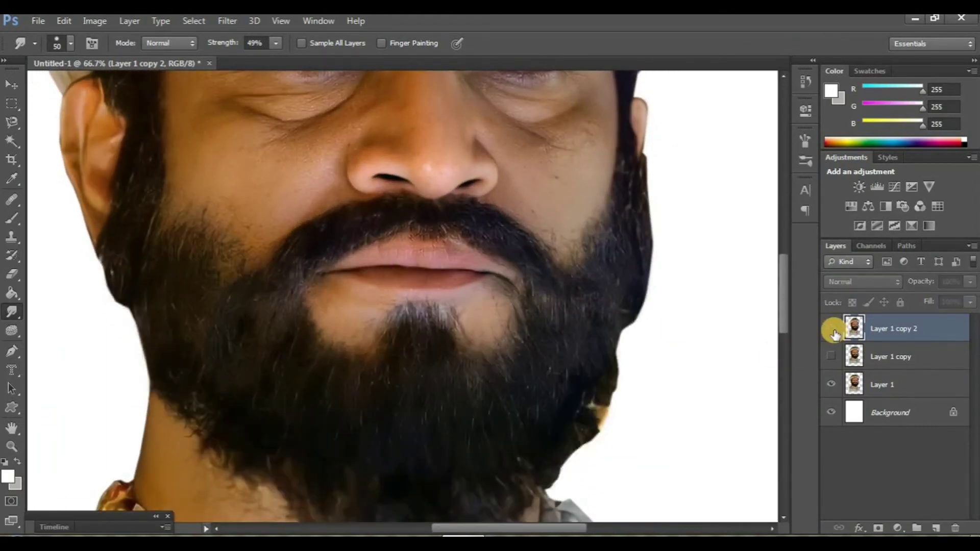
# - Magnify the neck and smudge the skin below the beard with a size 100 brush
pyautogui.scroll(-2, 301, 332)
pyautogui.scroll(-3, 305, 335)
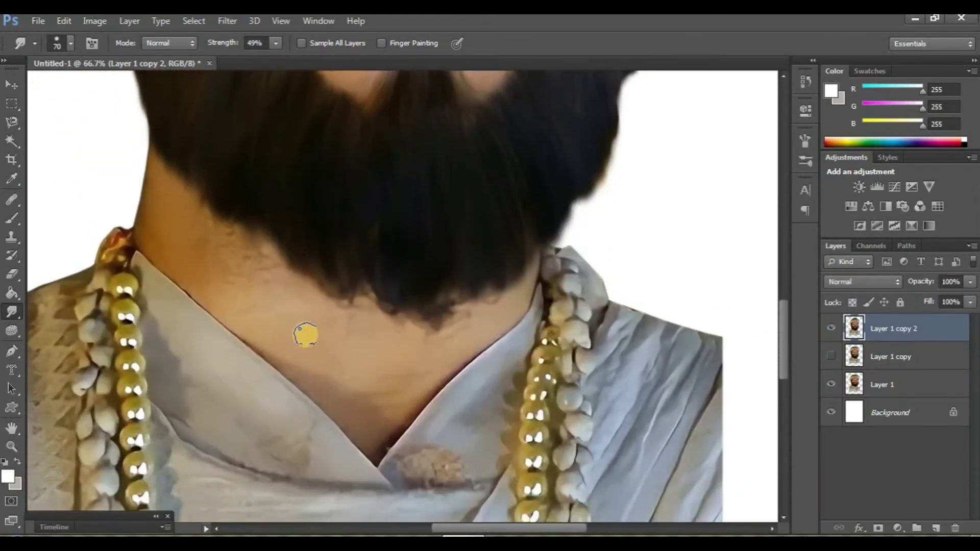
pyautogui.hotkey('ctrl', '+')
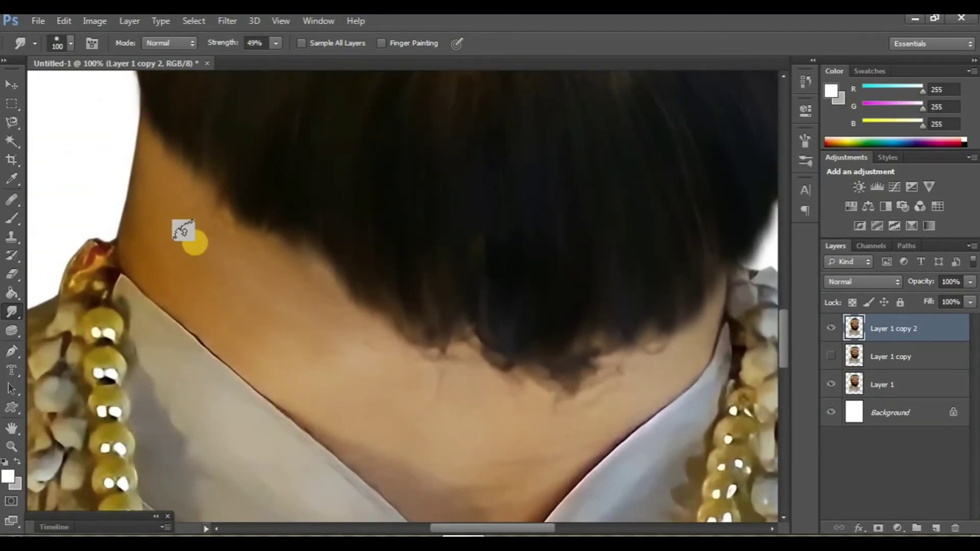
pyautogui.moveTo(137, 193); pyautogui.dragTo(130, 250)
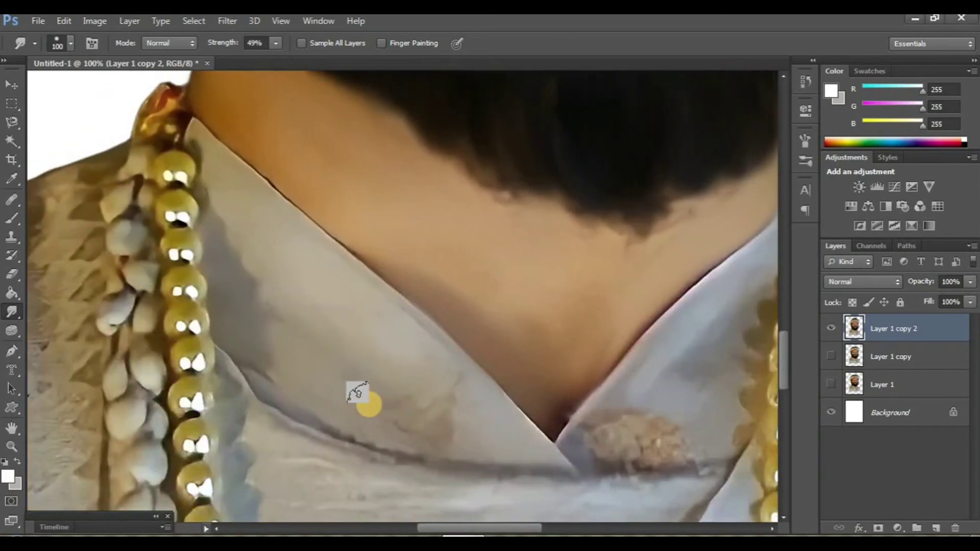
# - Duplicate into Layer 1 copy 3, hide the older copy, and smooth the collar edge and brown stain
pyautogui.hotkey('ctrl', 'j')
pyautogui.click(831, 356)
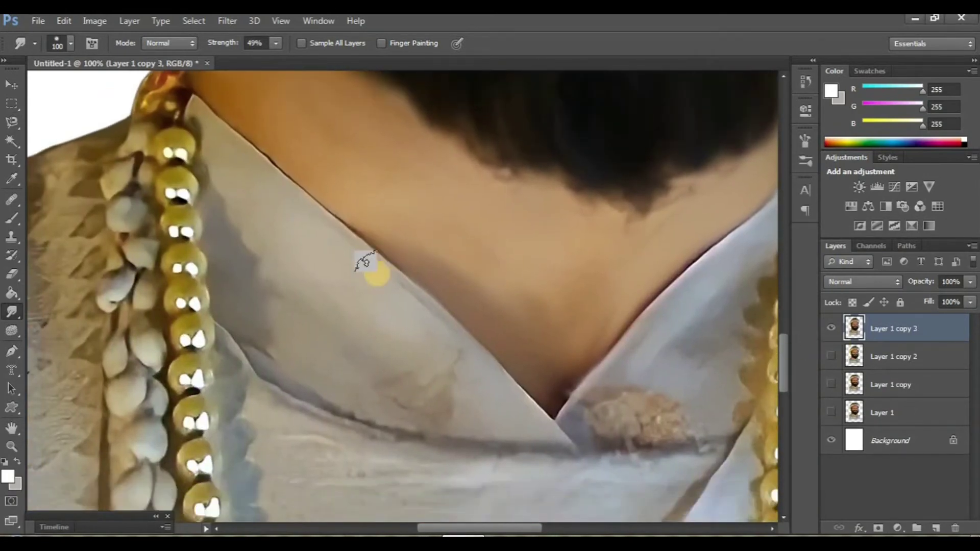
pyautogui.moveTo(331, 235)
pyautogui.mouseDown()
pyautogui.moveTo(203, 125)
pyautogui.moveTo(225, 313)
pyautogui.moveTo(357, 390)
pyautogui.moveTo(361, 316)
pyautogui.moveTo(306, 324)
pyautogui.moveTo(281, 267)
pyautogui.moveTo(226, 255)
pyautogui.moveTo(316, 375)
pyautogui.mouseUp()
pyautogui.hscroll(3, 433, 328)
pyautogui.hscroll(2, 453, 394)
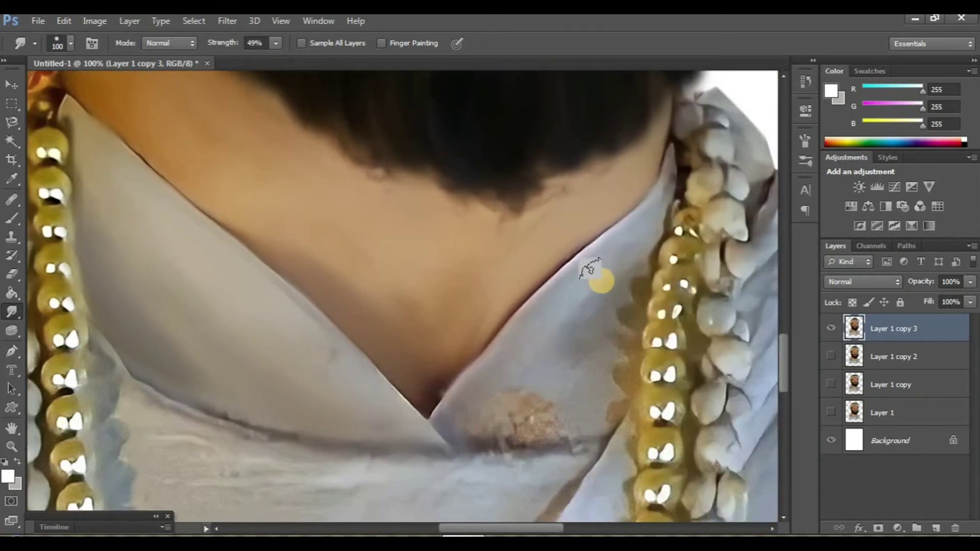
pyautogui.moveTo(601, 335)
pyautogui.mouseDown()
pyautogui.moveTo(587, 394)
pyautogui.moveTo(580, 328)
pyautogui.moveTo(508, 422)
pyautogui.moveTo(558, 435)
pyautogui.mouseUp()
# - Compare the smudged robe against the original Layer 1, then make Background the active layer
pyautogui.scroll(-1, 511, 408)
pyautogui.scroll(-1, 521, 418)
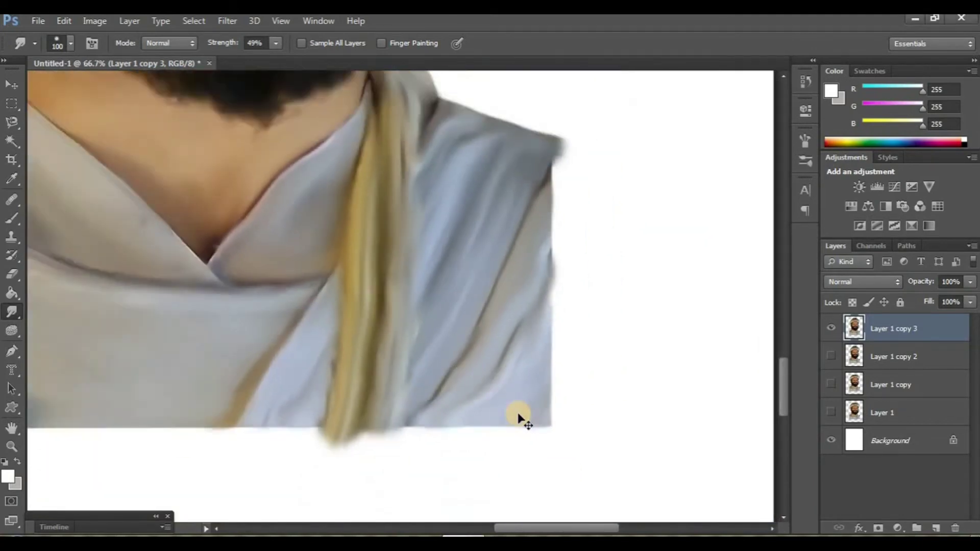
pyautogui.scroll(-1, 521, 418)
pyautogui.scroll(-1, 519, 414)
pyautogui.scroll(2, 490, 403)
pyautogui.scroll(2, 466, 396)
pyautogui.hscroll(-1, 466, 396)
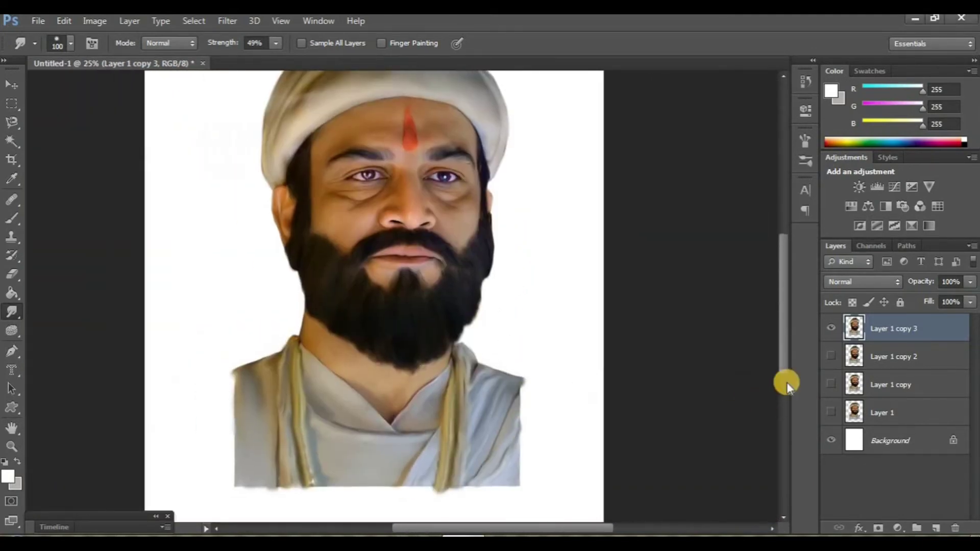
pyautogui.click(831, 412)
pyautogui.click(831, 329)
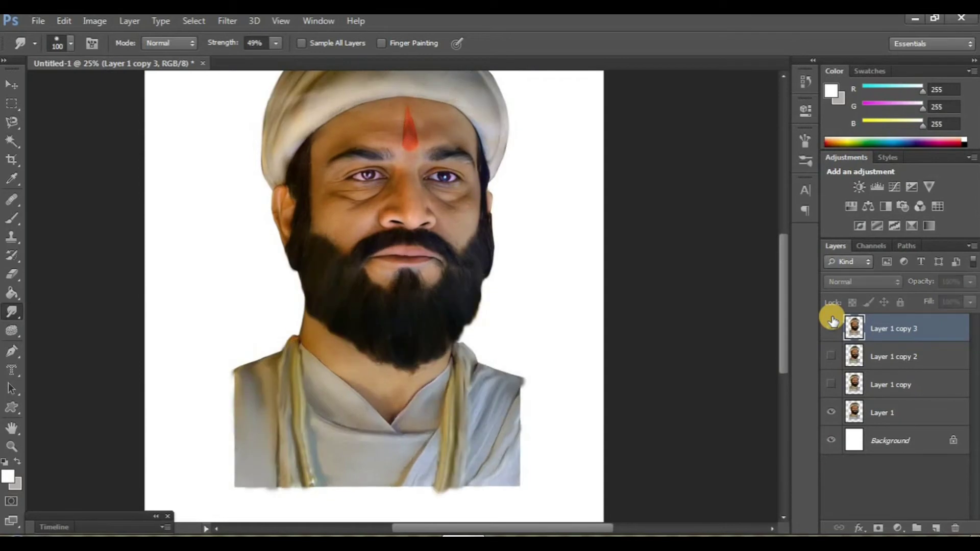
pyautogui.click(831, 328)
pyautogui.click(831, 329)
pyautogui.click(831, 412)
pyautogui.scroll(-1, 623, 410)
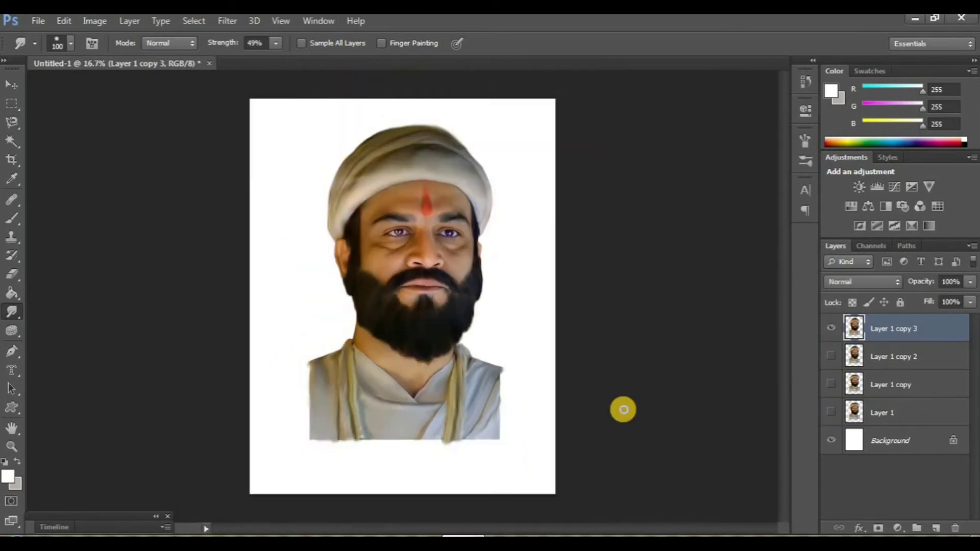
pyautogui.click(901, 434)
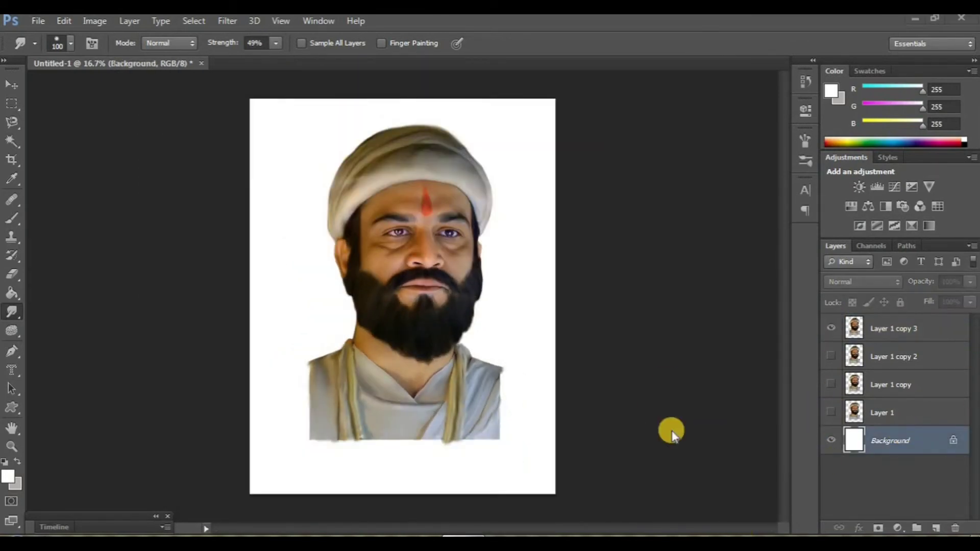
# - Add a dark grey-brown Solid Color fill layer above the Background
pyautogui.click(899, 528)
pyautogui.click(841, 217)
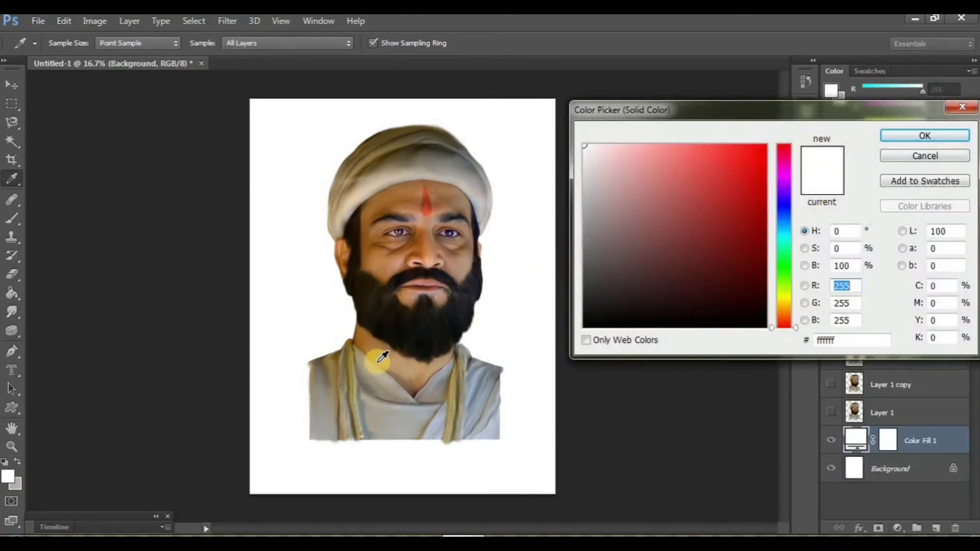
pyautogui.click(376, 371)
pyautogui.click(619, 254)
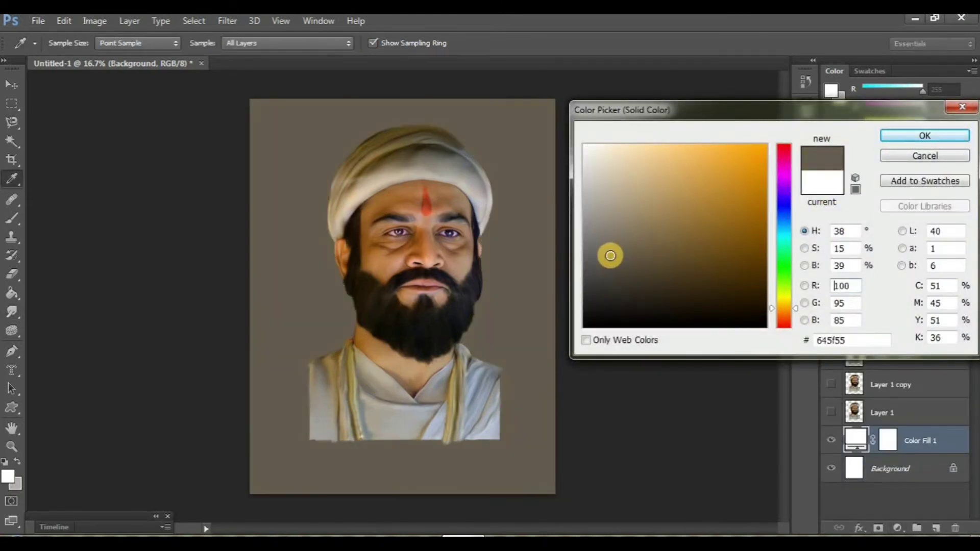
pyautogui.moveTo(610, 255); pyautogui.dragTo(606, 267)
pyautogui.click(953, 140)
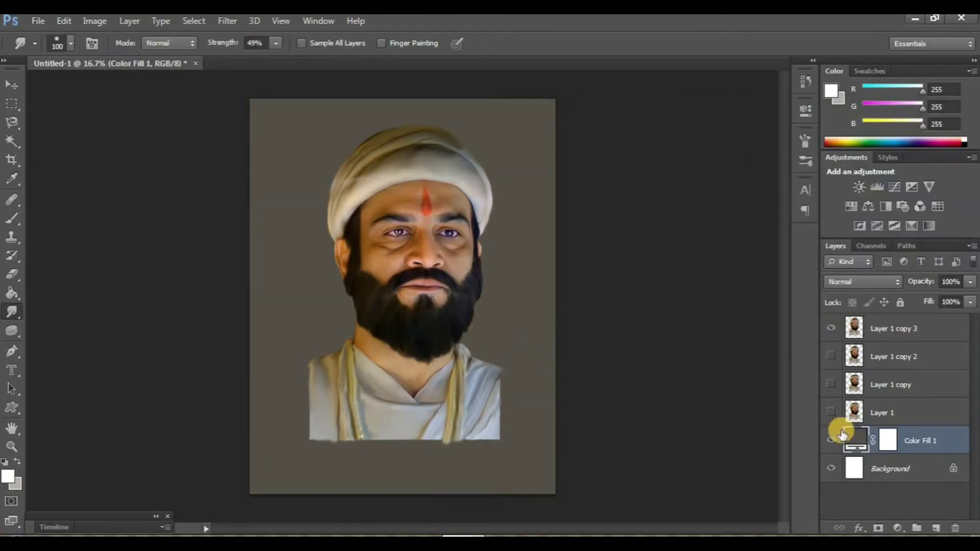
# - Create an empty Layer 2 and choose a large soft brush preset
pyautogui.click(935, 524)
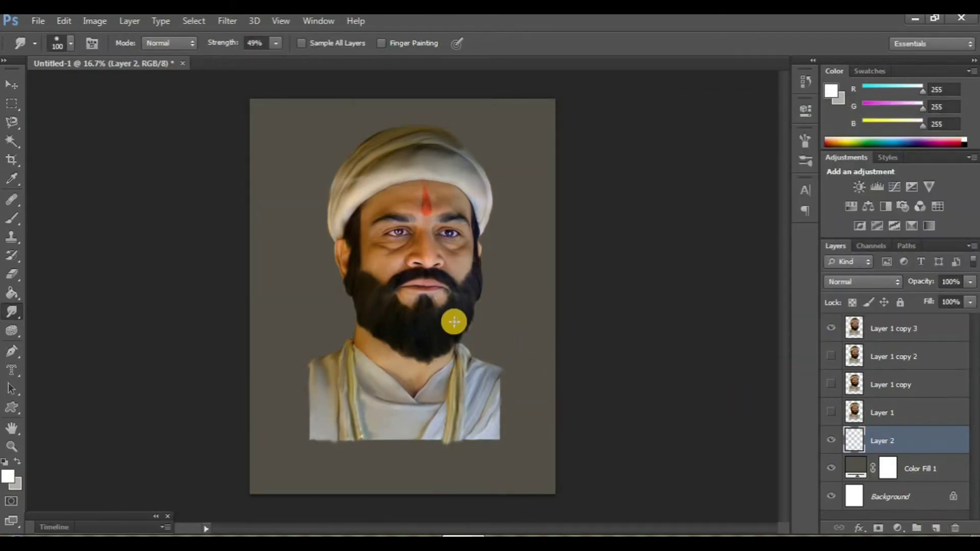
pyautogui.press('b')
pyautogui.click(70, 43)
pyautogui.moveTo(159, 162); pyautogui.dragTo(149, 234)
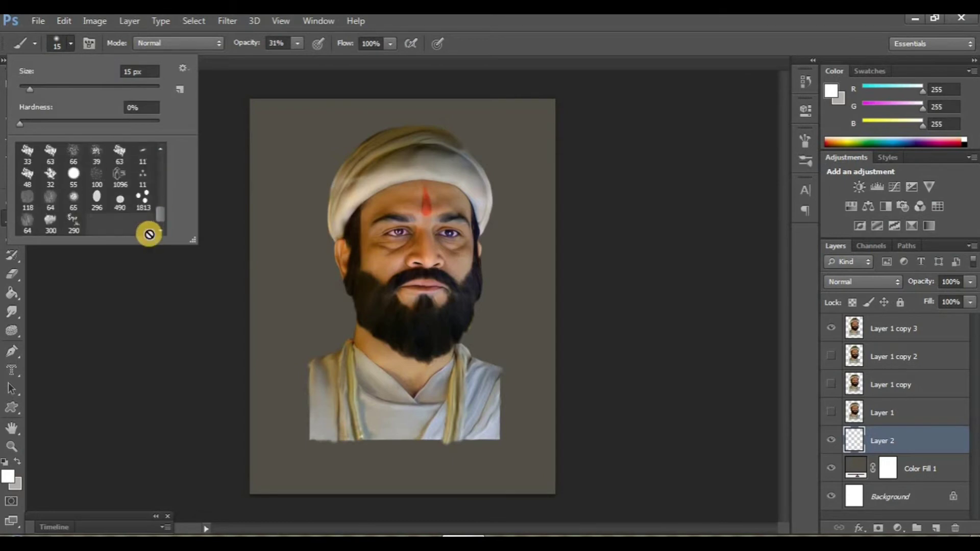
pyautogui.doubleClick(51, 219)
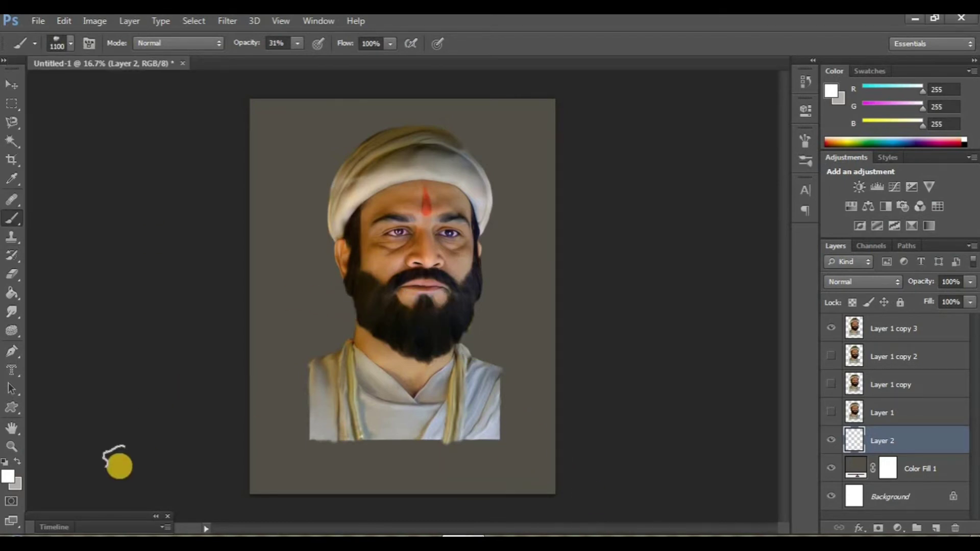
# - Set the foreground to yellow e2ad1c and paint soft haze along the bottom and around the head
pyautogui.click(9, 478)
pyautogui.click(361, 333)
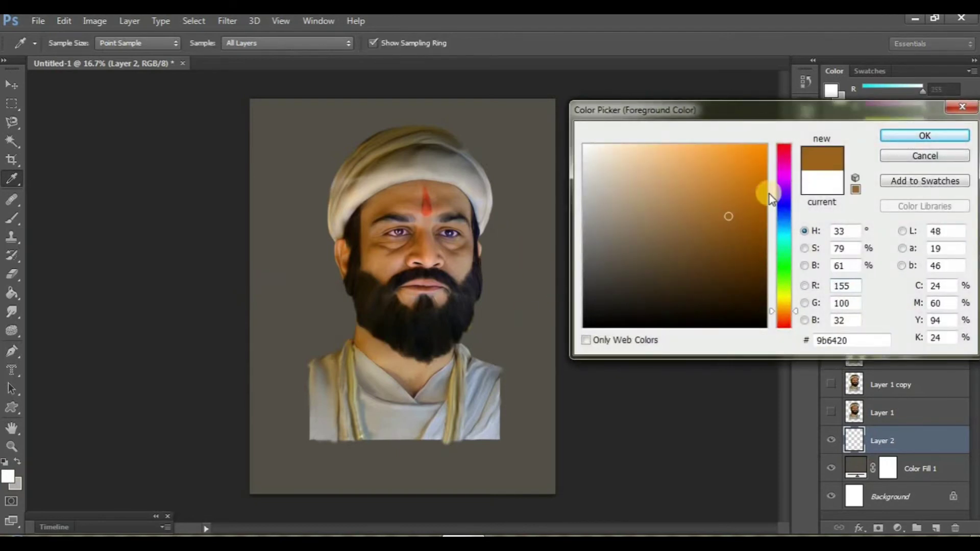
pyautogui.moveTo(786, 311); pyautogui.dragTo(785, 306)
pyautogui.click(744, 165)
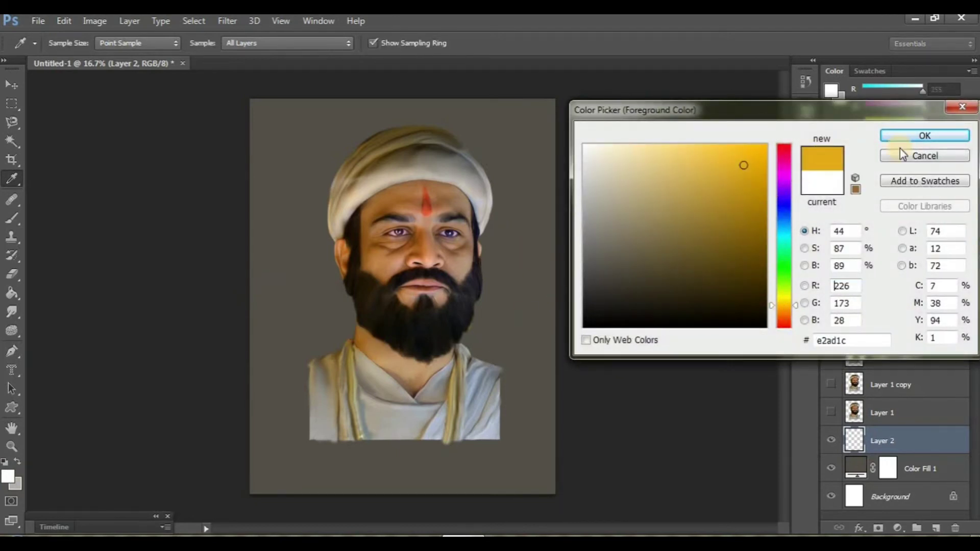
pyautogui.click(925, 137)
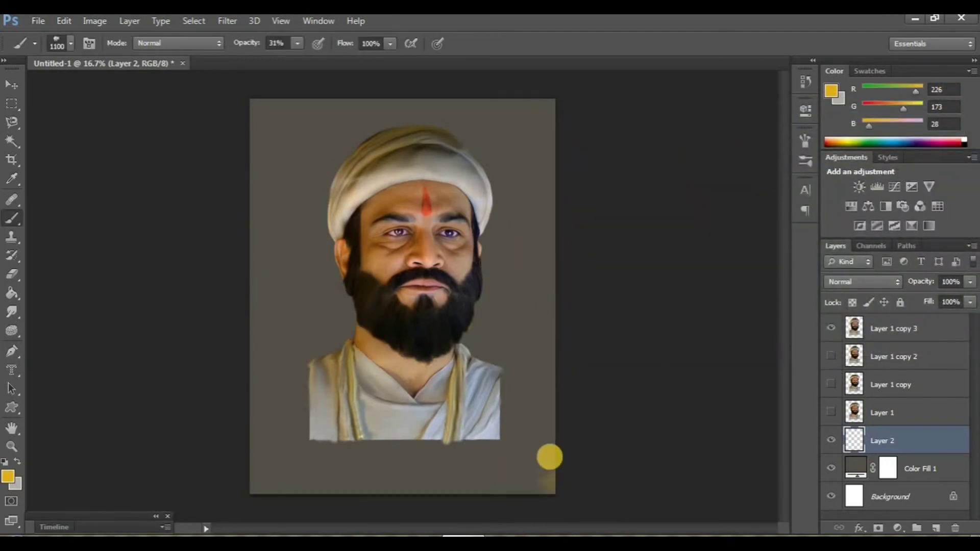
pyautogui.moveTo(549, 457)
pyautogui.mouseDown()
pyautogui.moveTo(339, 470)
pyautogui.moveTo(236, 451)
pyautogui.moveTo(252, 452)
pyautogui.moveTo(248, 477)
pyautogui.moveTo(485, 492)
pyautogui.moveTo(542, 408)
pyautogui.moveTo(514, 323)
pyautogui.moveTo(315, 378)
pyautogui.moveTo(323, 313)
pyautogui.moveTo(297, 299)
pyautogui.mouseUp()
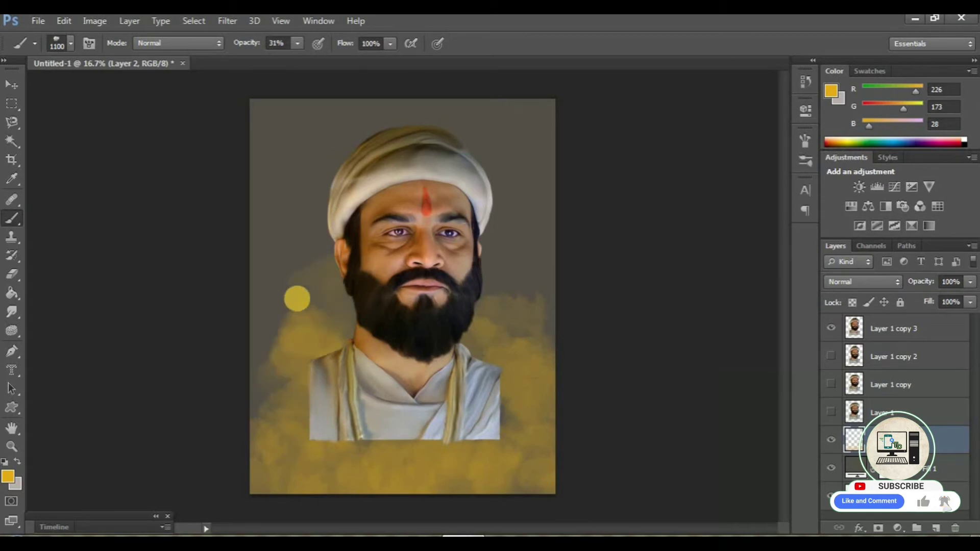
pyautogui.moveTo(481, 274); pyautogui.dragTo(562, 210)
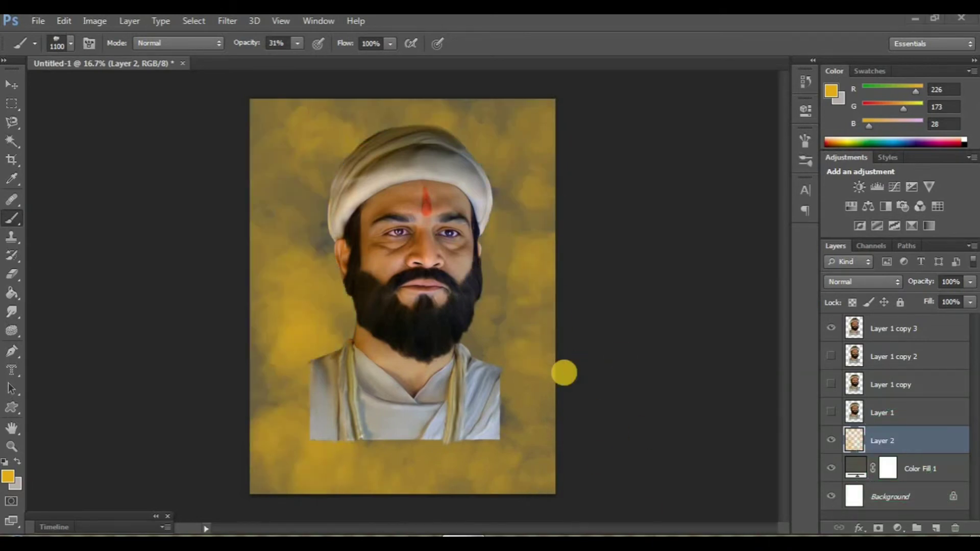
# - Switch the foreground to a darker gold ab8319 for further mustard dabs
pyautogui.click(8, 476)
pyautogui.moveTo(737, 223); pyautogui.dragTo(740, 204)
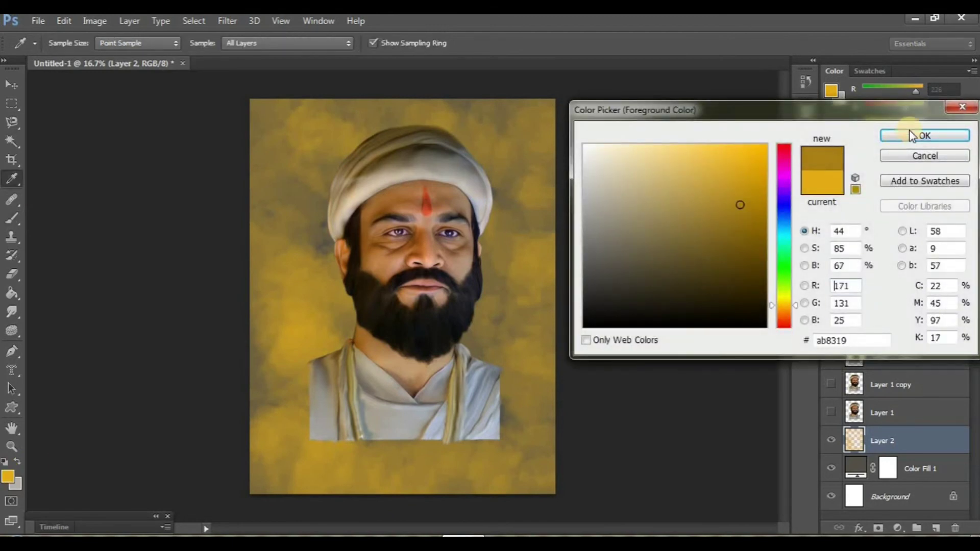
pyautogui.press('Return')
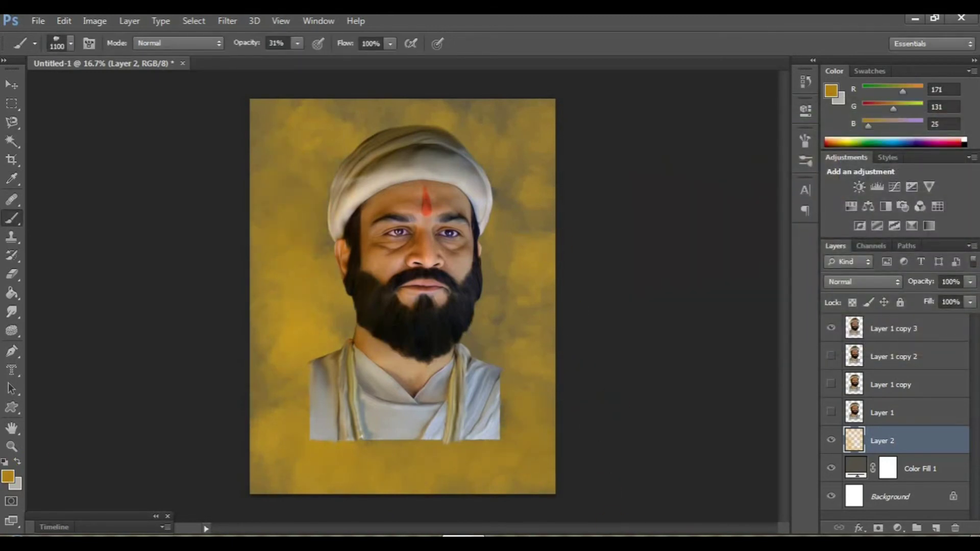
pyautogui.press('q')
pyautogui.press('q')
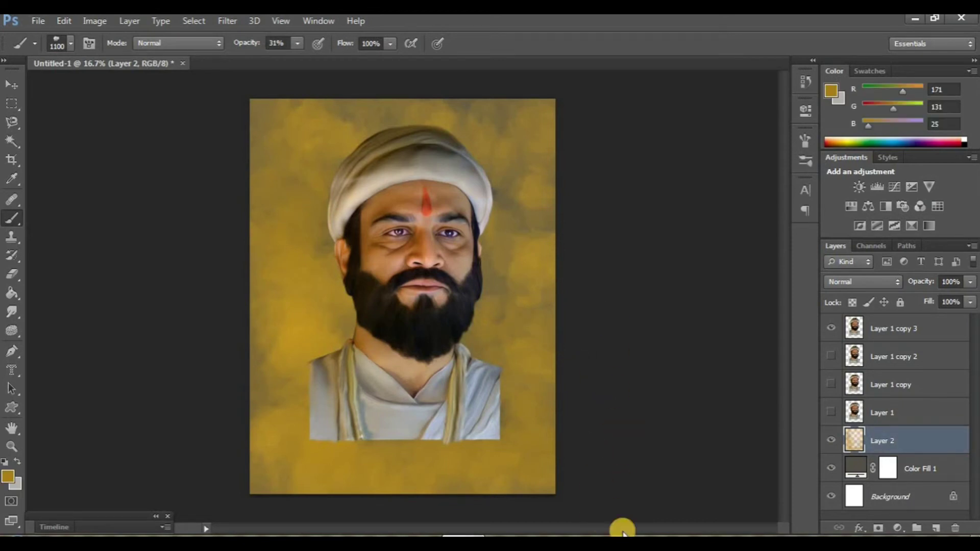
# - Duplicate Layer 1 copy 3 into Layer 1 copy 4 and zoom in on the robe
pyautogui.click(910, 335)
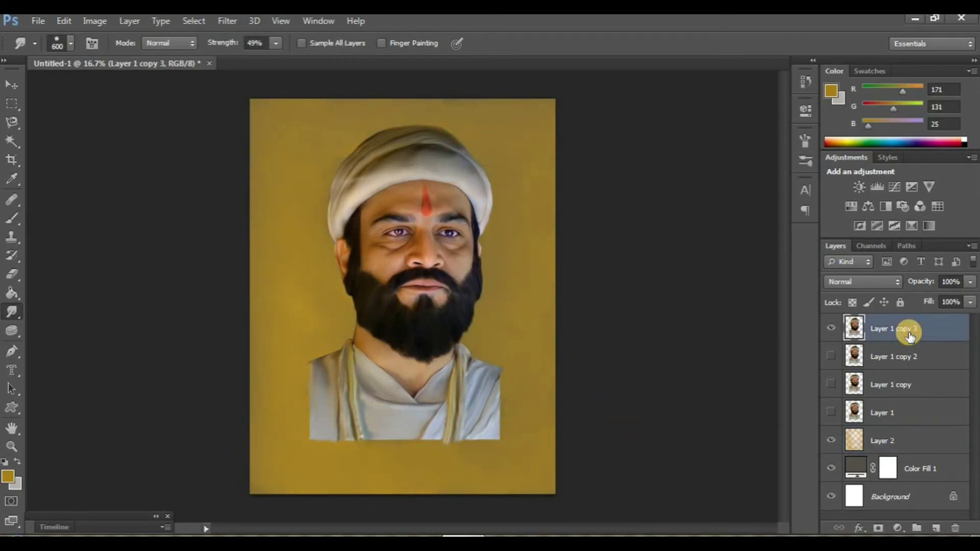
pyautogui.hotkey('ctrl', 'j')
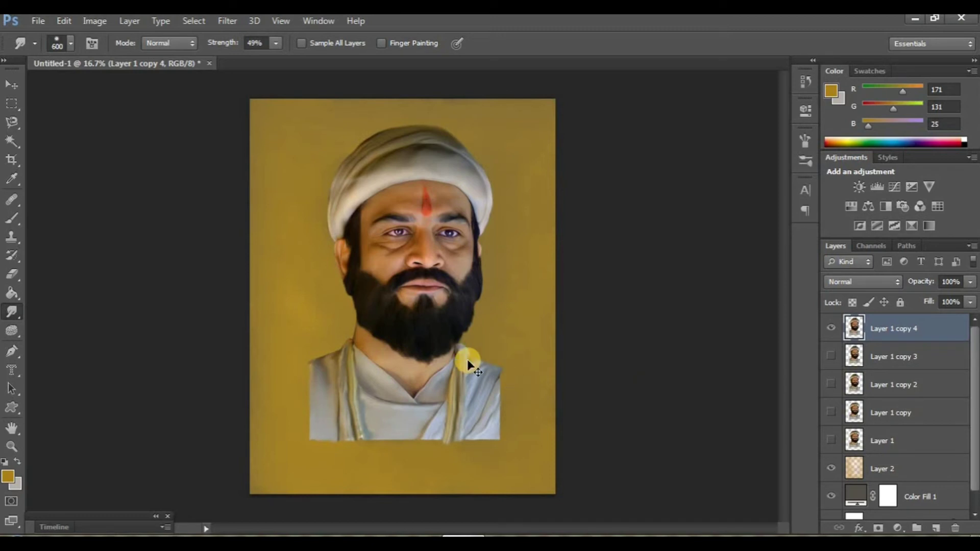
pyautogui.hotkey('ctrl', '+')
pyautogui.hotkey('ctrl', '+')
pyautogui.hotkey('ctrl', '+')
pyautogui.scroll(-3, 358, 331)
pyautogui.scroll(-5, 332, 326)
pyautogui.hscroll(-3, 331, 327)
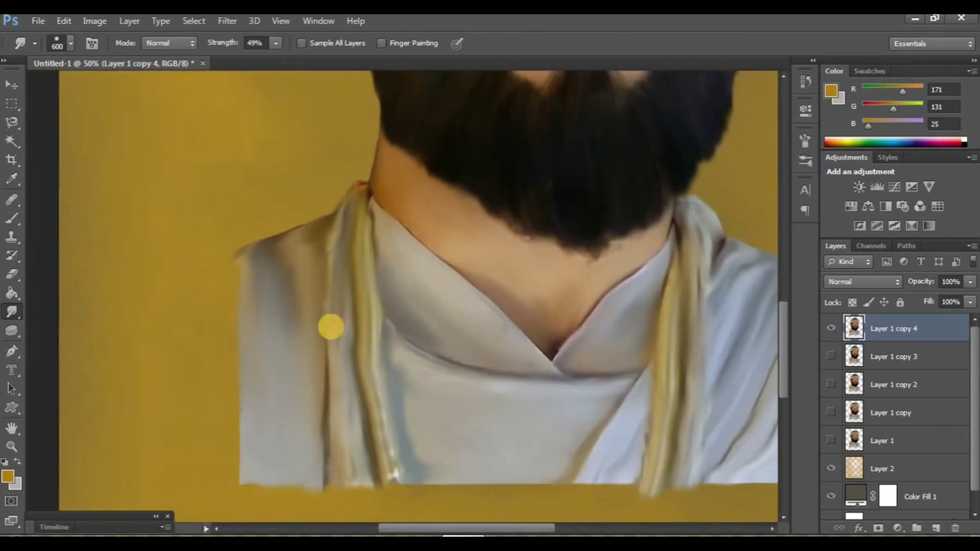
# - Smudge the robe's shoulder and bottom edges into the gold, lowering strength to 29%
pyautogui.moveTo(247, 245); pyautogui.dragTo(184, 281)
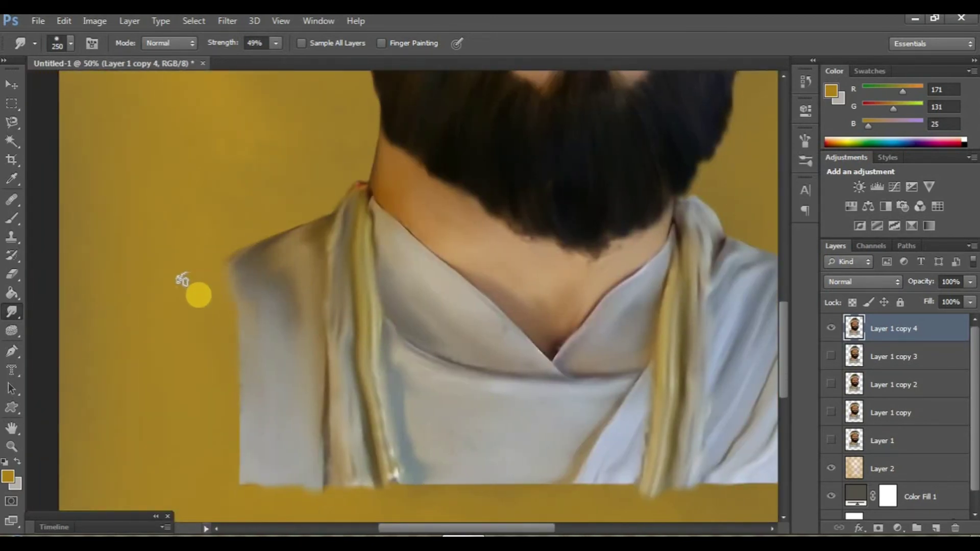
pyautogui.scroll(-2, 237, 258)
pyautogui.scroll(-1, 224, 260)
pyautogui.moveTo(247, 287)
pyautogui.mouseDown()
pyautogui.moveTo(238, 318)
pyautogui.moveTo(165, 384)
pyautogui.mouseUp()
pyautogui.moveTo(233, 426); pyautogui.dragTo(194, 439)
pyautogui.moveTo(274, 201); pyautogui.dragTo(171, 235)
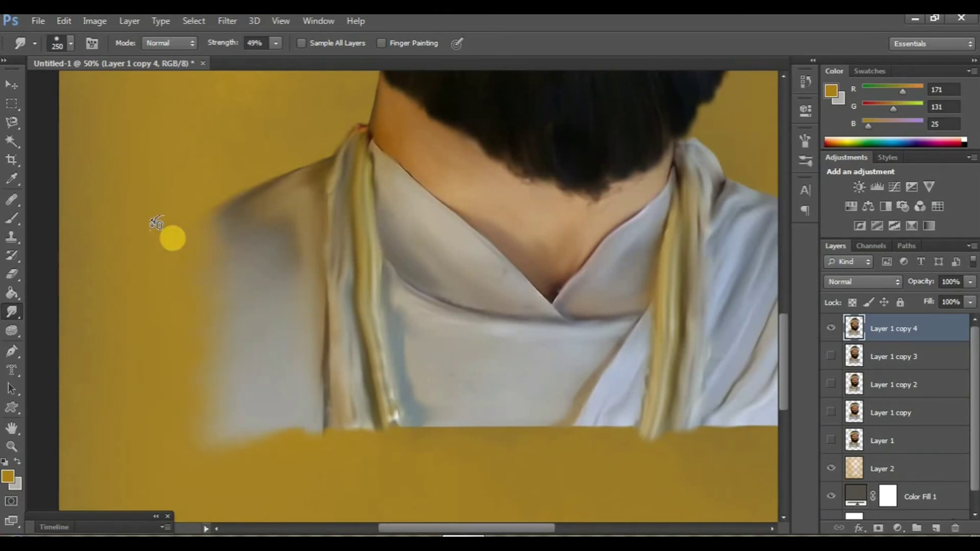
pyautogui.hscroll(4, 568, 353)
pyautogui.scroll(-1, 568, 353)
pyautogui.press('2')
pyautogui.press('9')
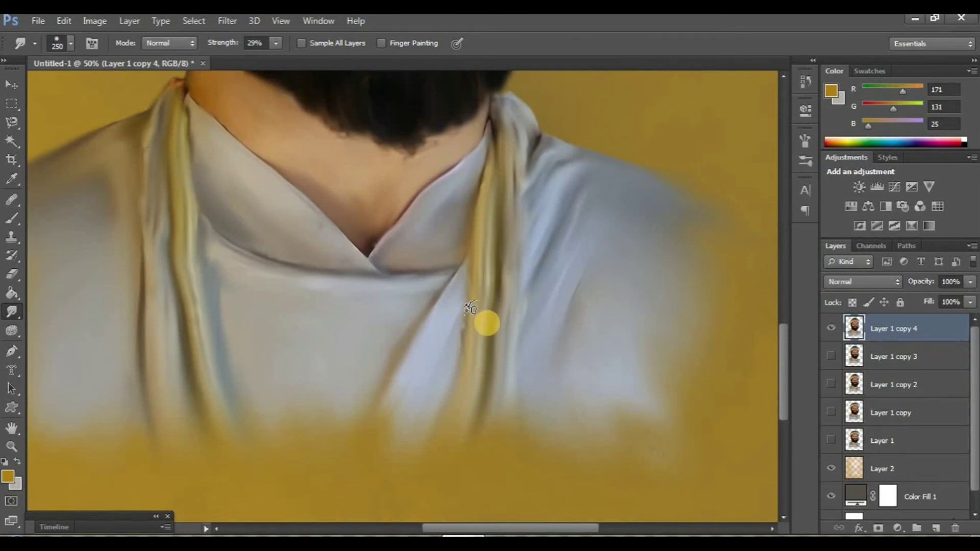
pyautogui.scroll(-2, 486, 321)
pyautogui.scroll(3, 486, 321)
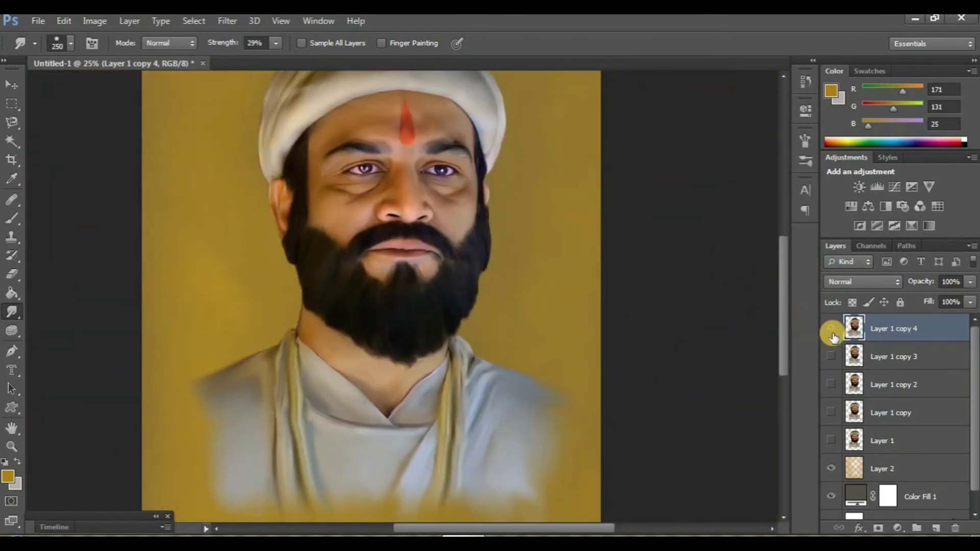
# - Toggle the new copy to compare before and after, and hide the older portrait layer
pyautogui.click(832, 328)
pyautogui.click(832, 328)
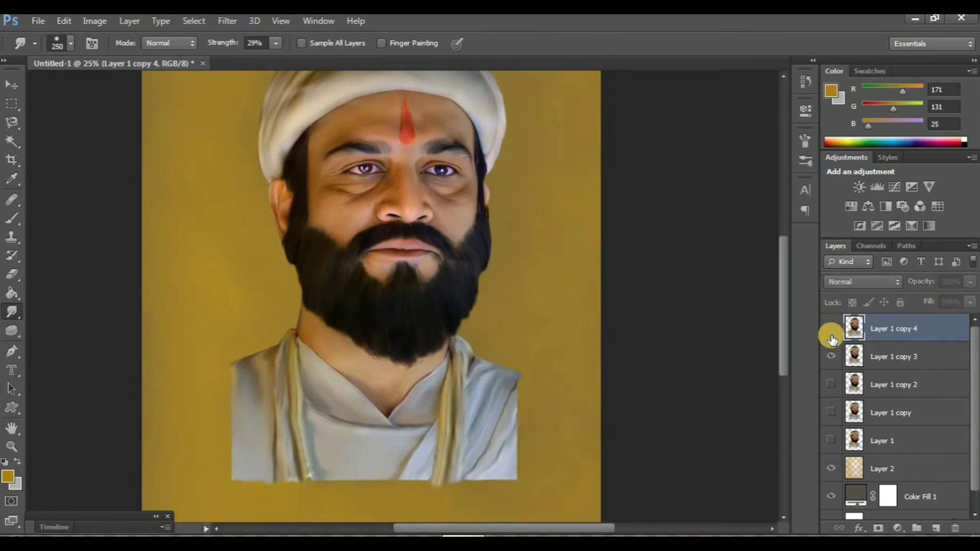
pyautogui.click(831, 356)
pyautogui.scroll(-2, 357, 352)
pyautogui.scroll(-1, 357, 352)
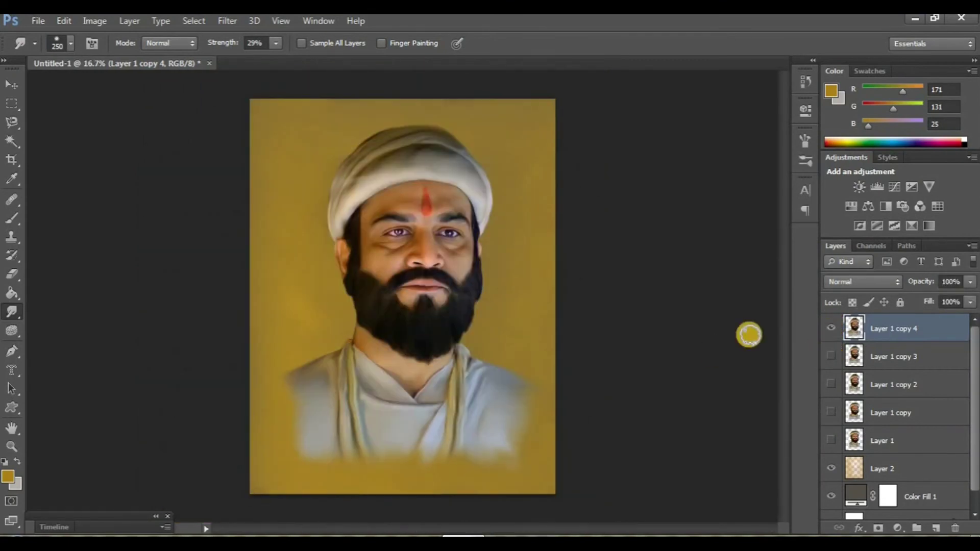
# - On Layer 2, set the foreground to dark brown and choose a soft round brush
pyautogui.click(890, 473)
pyautogui.press('b')
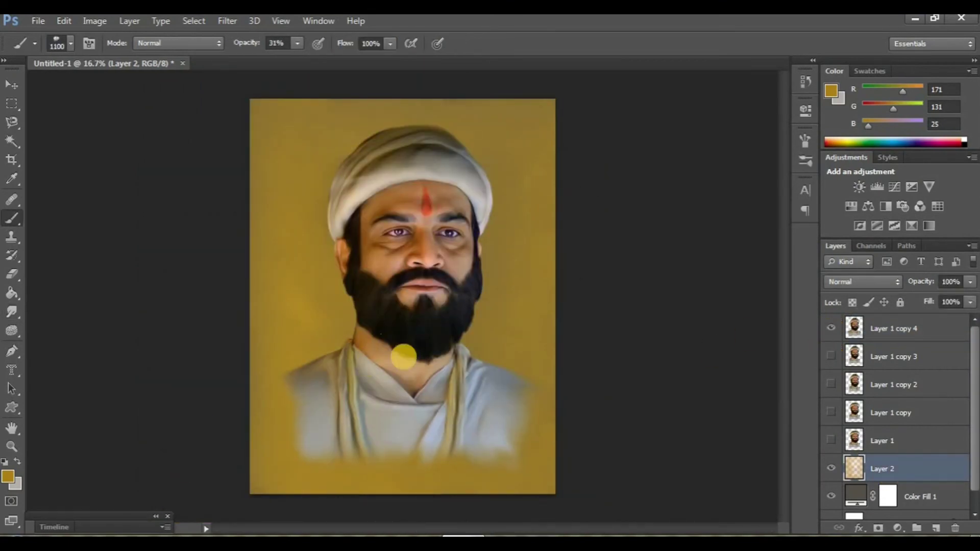
pyautogui.click(8, 477)
pyautogui.moveTo(380, 318); pyautogui.dragTo(632, 286)
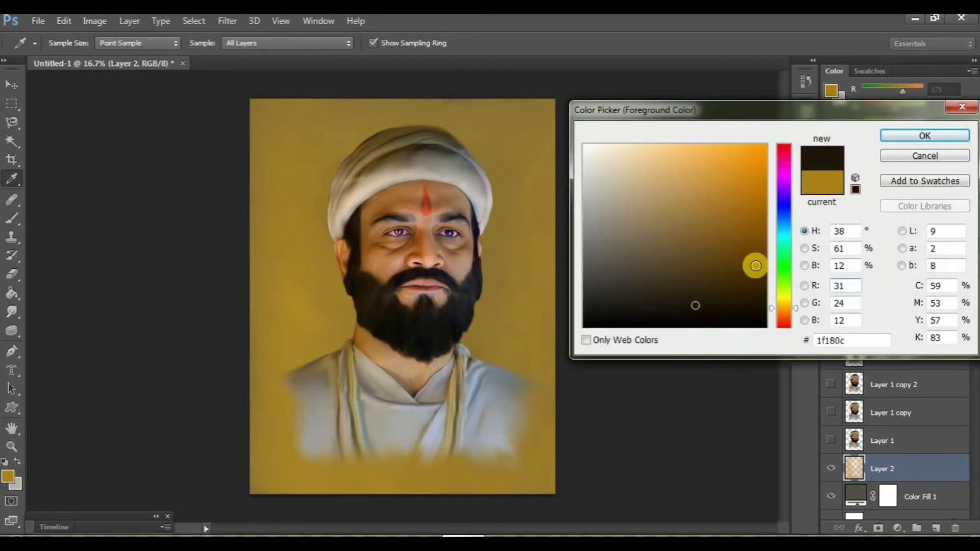
pyautogui.click(925, 135)
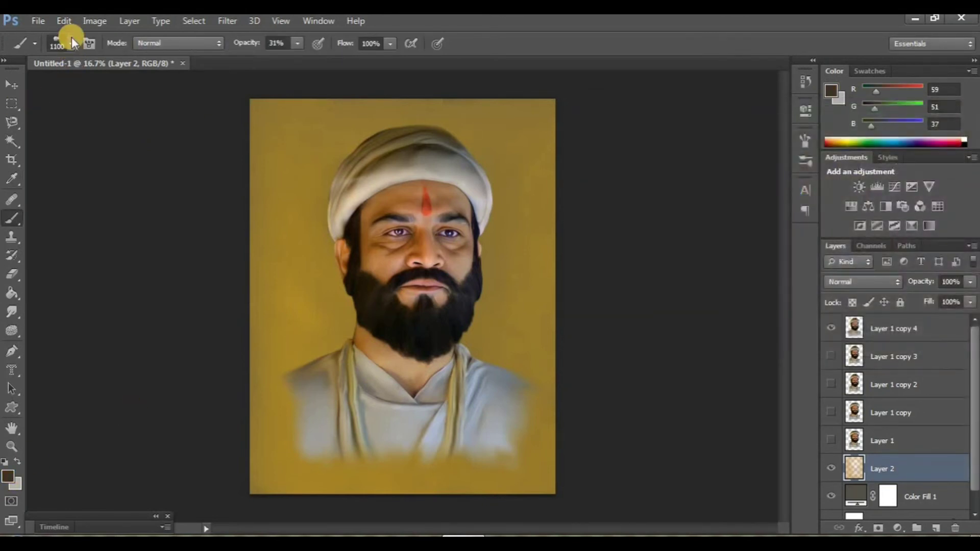
pyautogui.click(71, 43)
pyautogui.scroll(-2, 161, 154)
pyautogui.scroll(3, 161, 155)
pyautogui.doubleClick(105, 154)
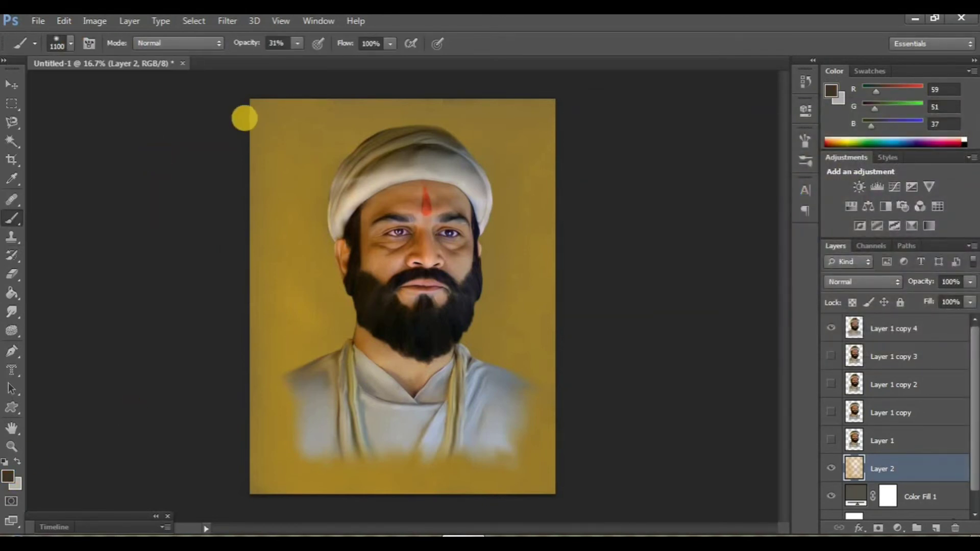
# - Darken the canvas edges with brown and near-black, then add empty Layer 3 above Layer 1 copy 4
pyautogui.moveTo(266, 115); pyautogui.dragTo(563, 138)
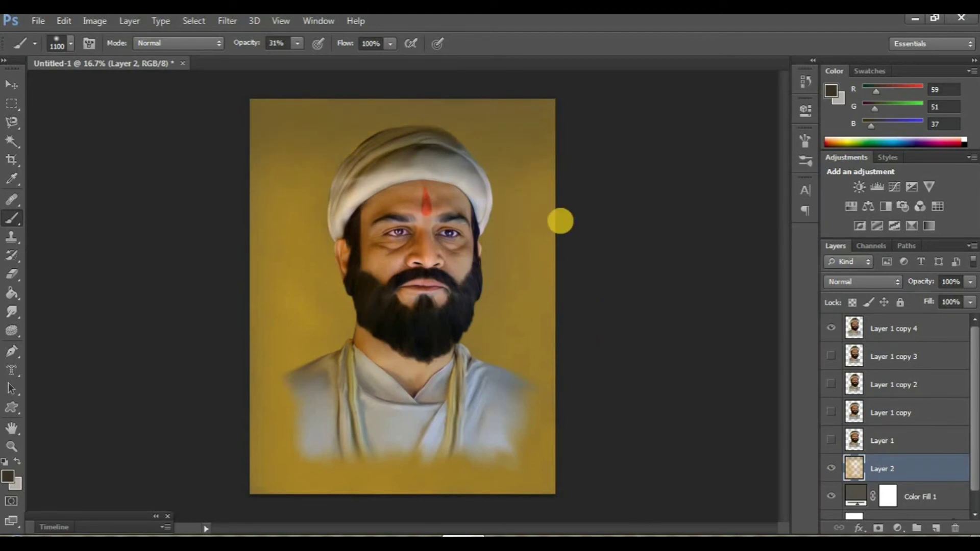
pyautogui.moveTo(560, 221)
pyautogui.mouseDown()
pyautogui.moveTo(532, 485)
pyautogui.moveTo(299, 505)
pyautogui.moveTo(243, 238)
pyautogui.moveTo(261, 90)
pyautogui.mouseUp()
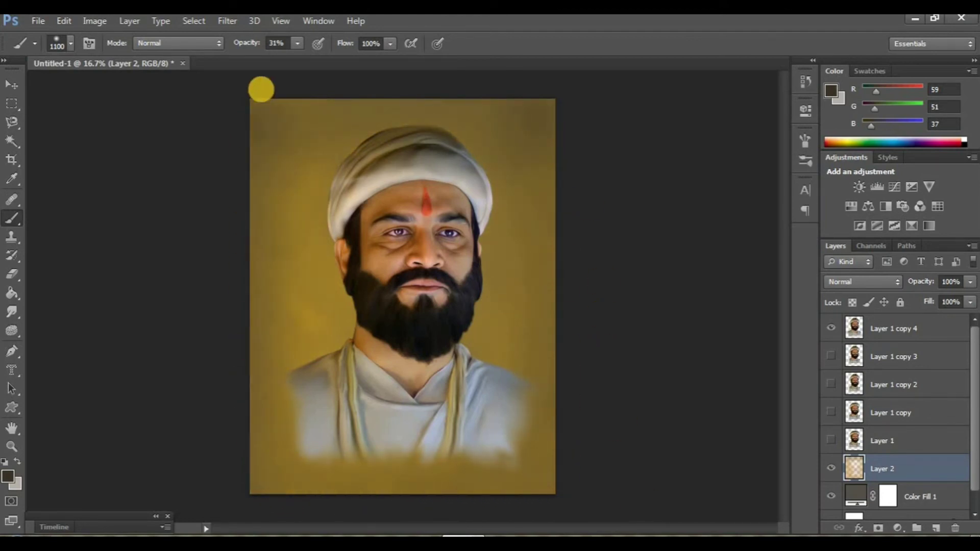
pyautogui.click(9, 476)
pyautogui.click(465, 324)
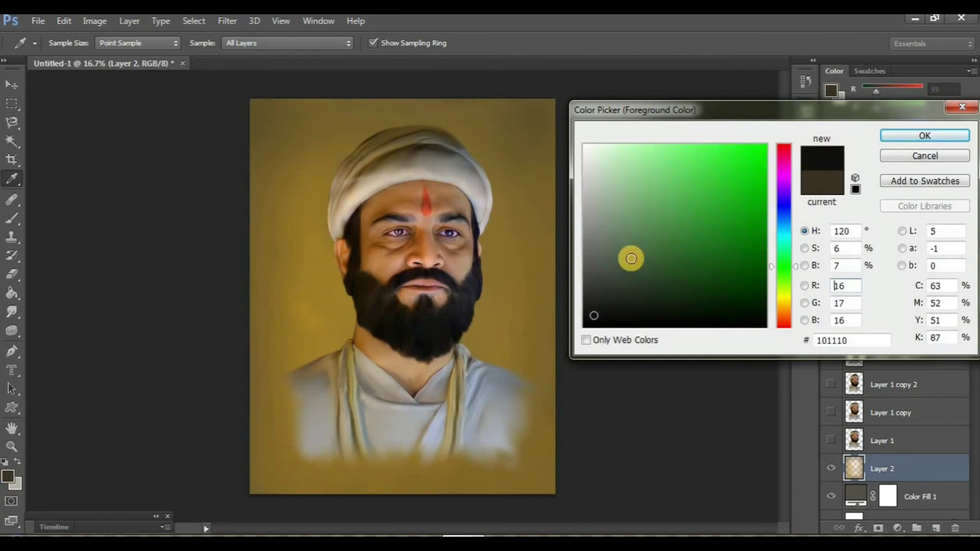
pyautogui.click(899, 145)
pyautogui.moveTo(281, 118)
pyautogui.mouseDown()
pyautogui.moveTo(537, 157)
pyautogui.moveTo(565, 449)
pyautogui.moveTo(373, 504)
pyautogui.moveTo(243, 321)
pyautogui.moveTo(266, 82)
pyautogui.mouseUp()
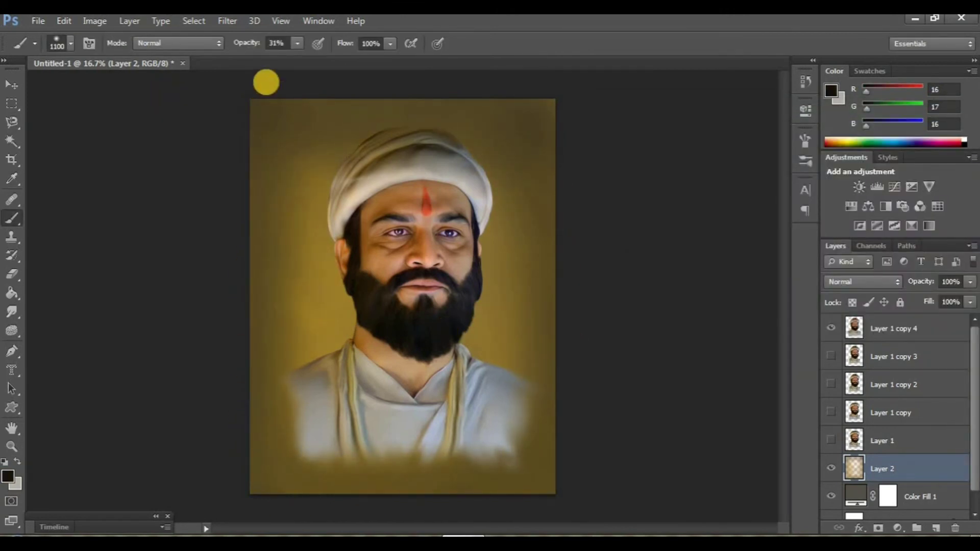
pyautogui.click(883, 329)
pyautogui.click(939, 529)
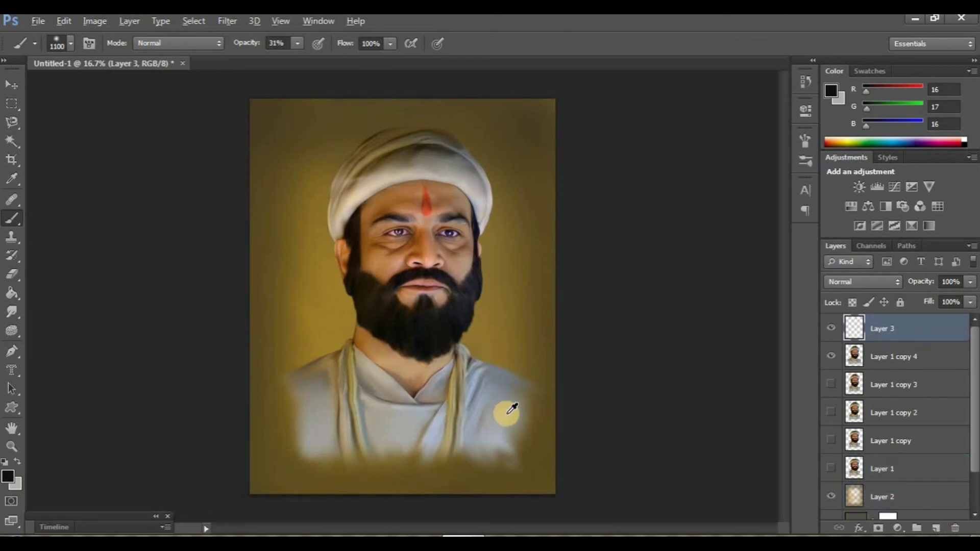
# - Sample robe and edge tones and set a dark charcoal paint colour on Layer 3
pyautogui.keyDown('alt'); pyautogui.click(512, 407); pyautogui.keyUp('alt')
pyautogui.keyDown('alt'); pyautogui.click(554, 423); pyautogui.keyUp('alt')
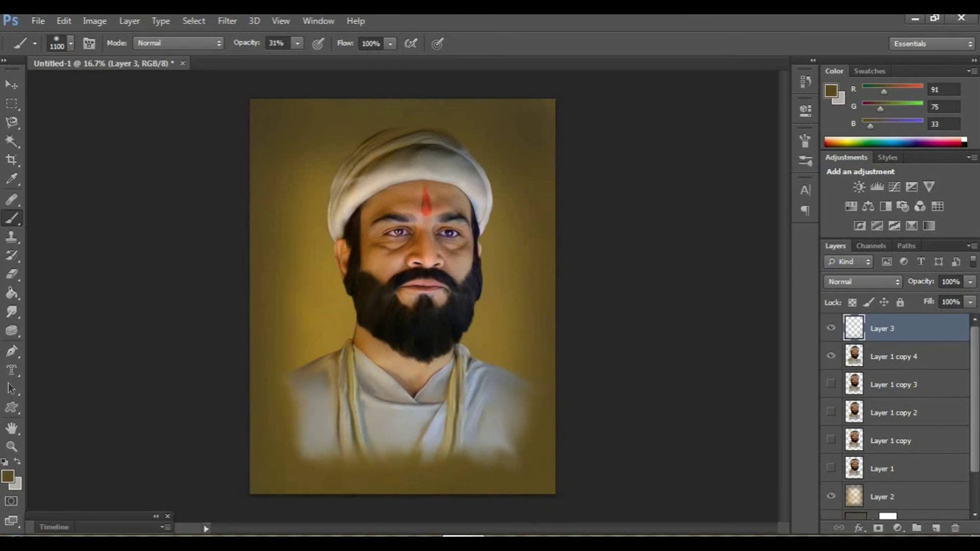
pyautogui.click(888, 493)
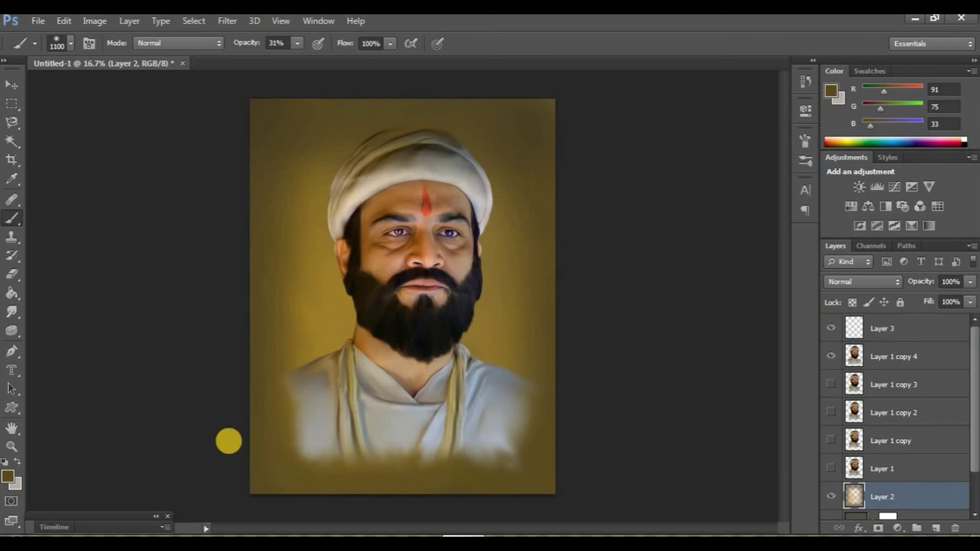
pyautogui.click(928, 333)
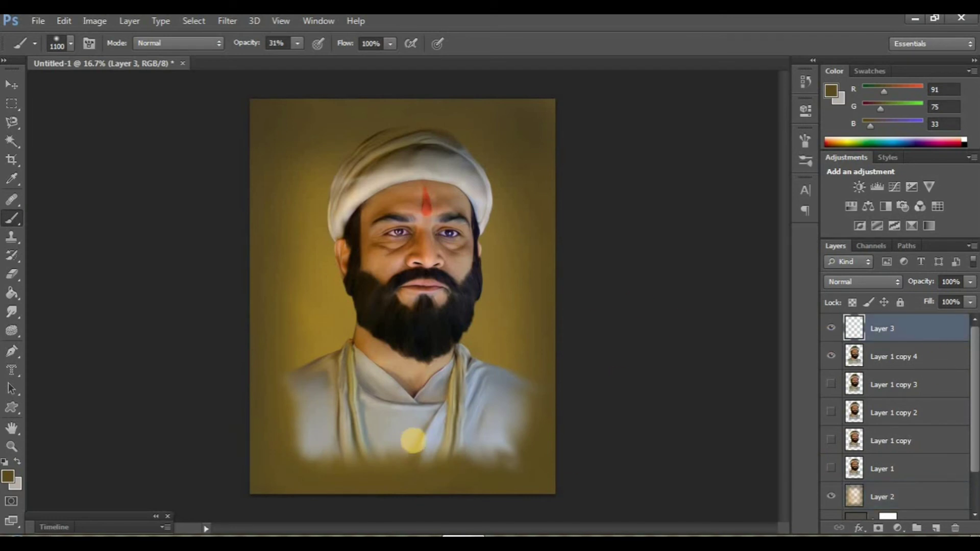
pyautogui.click(11, 475)
pyautogui.moveTo(596, 309); pyautogui.dragTo(594, 296)
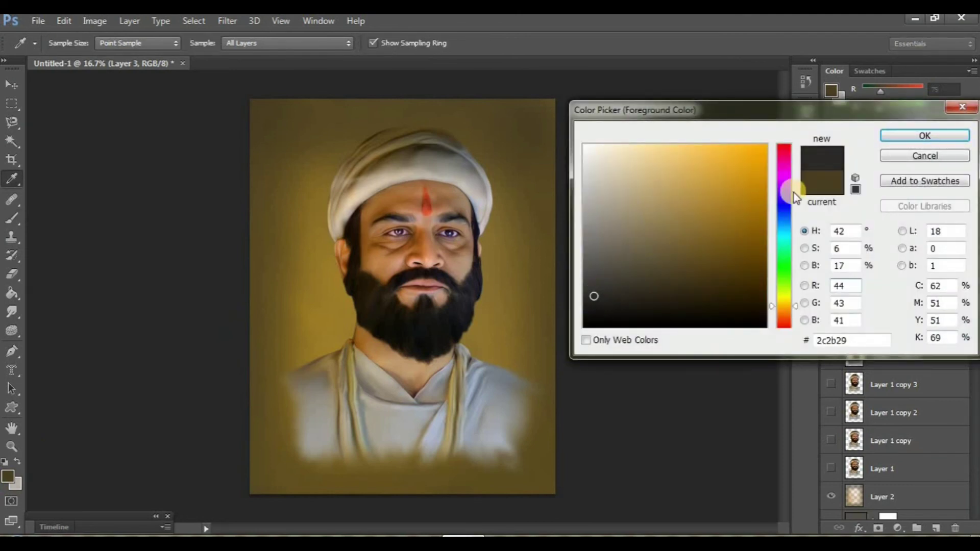
pyautogui.press('Return')
pyautogui.press('b')
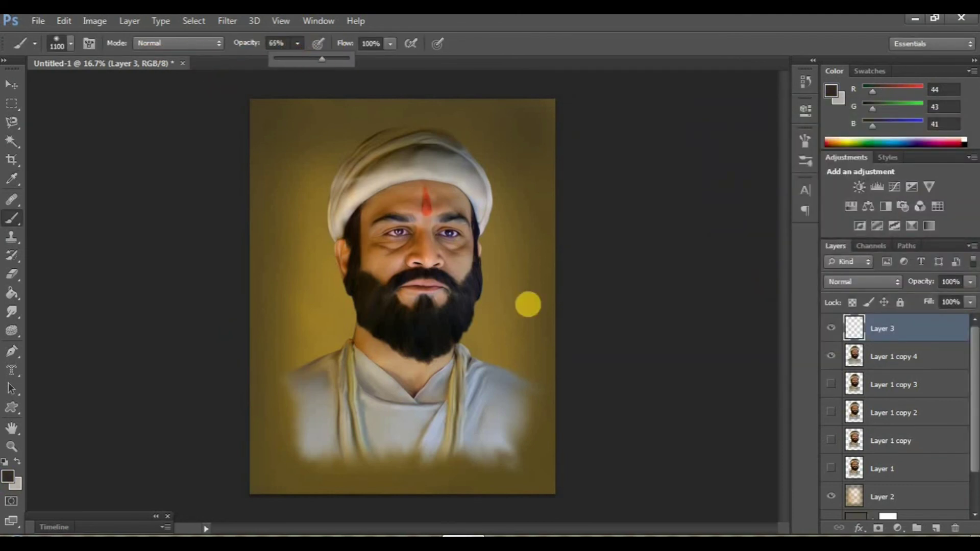
# - Try dark and grey strokes along the portrait's bottom, undoing both
pyautogui.moveTo(559, 383)
pyautogui.mouseDown()
pyautogui.moveTo(547, 470)
pyautogui.moveTo(368, 497)
pyautogui.moveTo(243, 424)
pyautogui.moveTo(258, 400)
pyautogui.moveTo(280, 492)
pyautogui.moveTo(526, 501)
pyautogui.moveTo(579, 372)
pyautogui.mouseUp()
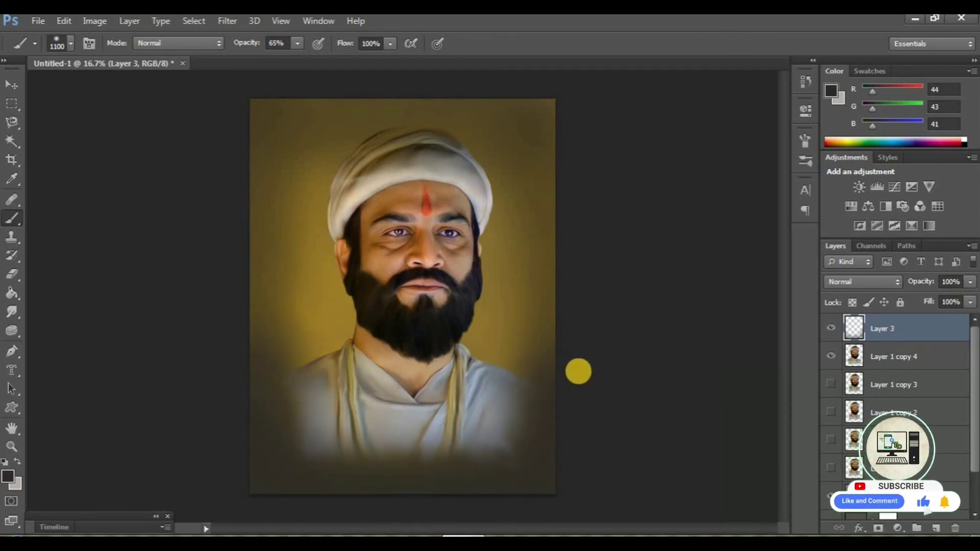
pyautogui.hotkey('ctrl', 'z')
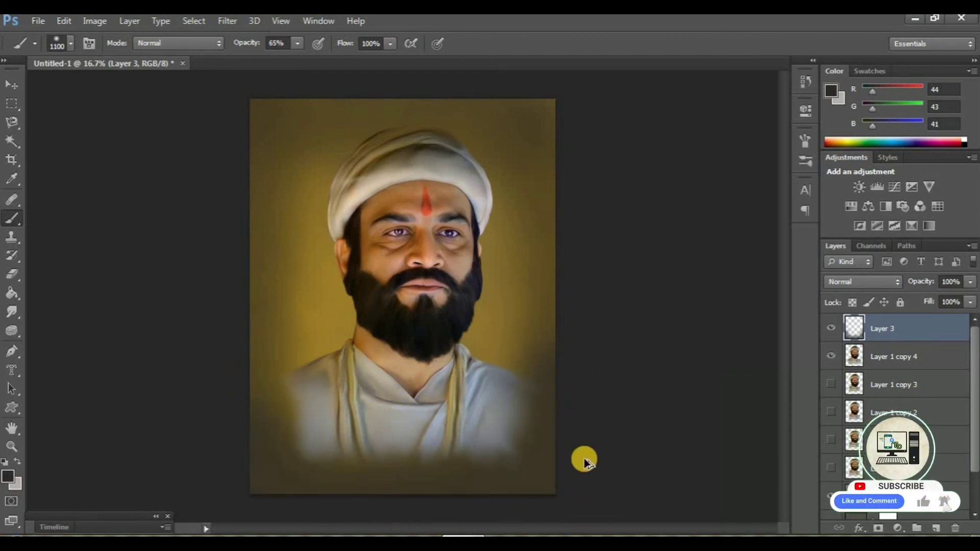
pyautogui.keyDown('alt'); pyautogui.click(508, 400); pyautogui.keyUp('alt')
pyautogui.moveTo(486, 506)
pyautogui.mouseDown()
pyautogui.moveTo(269, 444)
pyautogui.moveTo(258, 377)
pyautogui.mouseUp()
pyautogui.hotkey('ctrl', 'z')
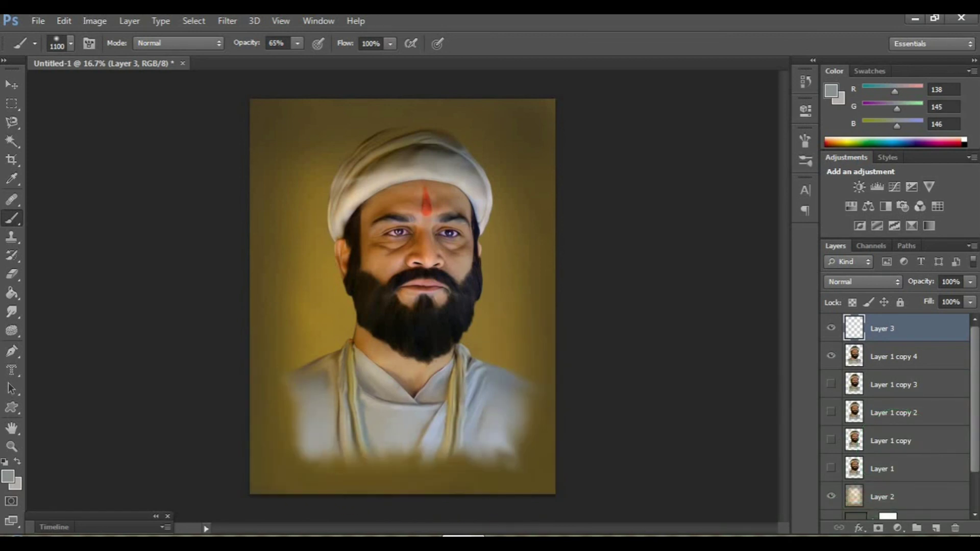
# - Paint dark shading across the robe's lower-right and bottom edge with the soft brush
pyautogui.click(898, 357)
pyautogui.press('r')
pyautogui.click(907, 329)
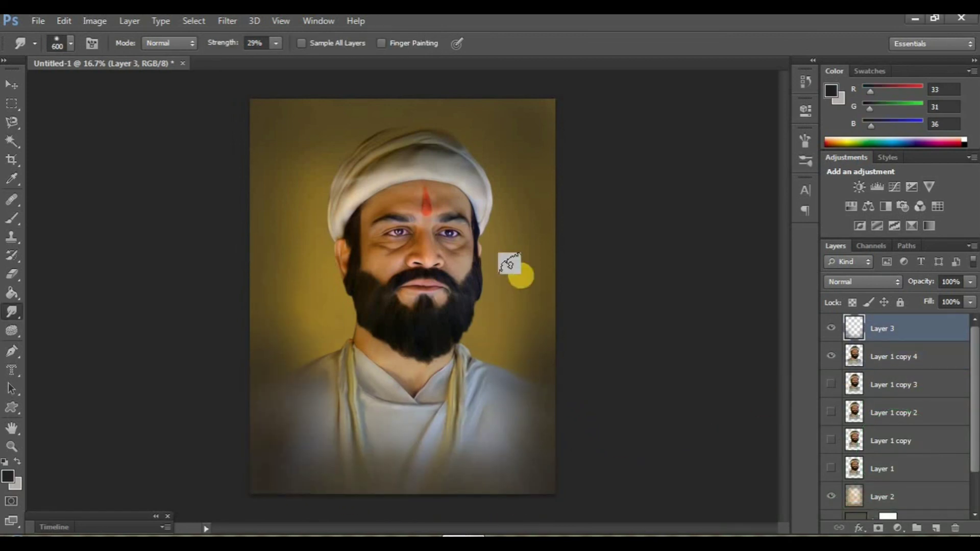
pyautogui.press('b')
pyautogui.moveTo(558, 476); pyautogui.dragTo(401, 511)
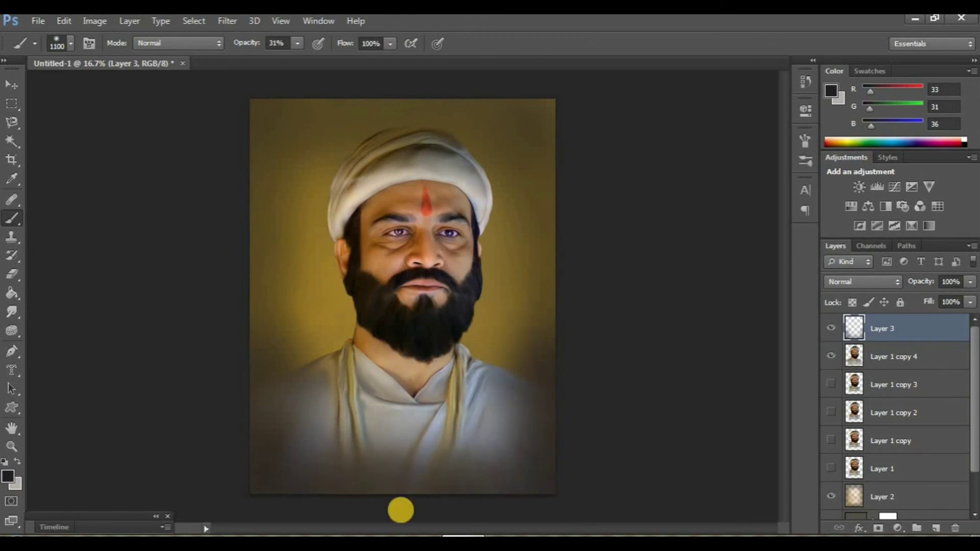
pyautogui.hotkey('alt', '[')
pyautogui.press(']')
pyautogui.press(']')
pyautogui.press(']')
# - Select Layer 2 and set a soft 800 px brush at 15% opacity
pyautogui.press('1')
pyautogui.press('5')
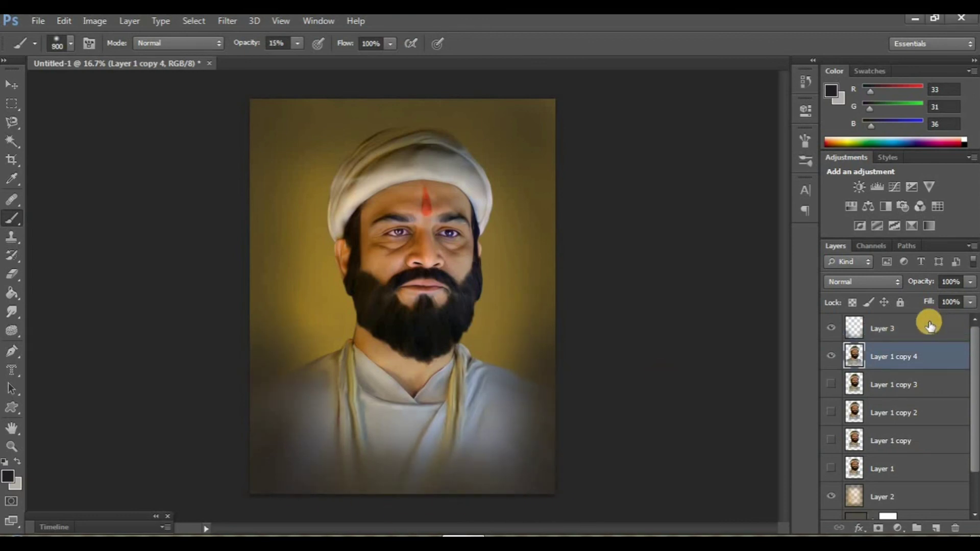
pyautogui.click(930, 327)
pyautogui.click(898, 492)
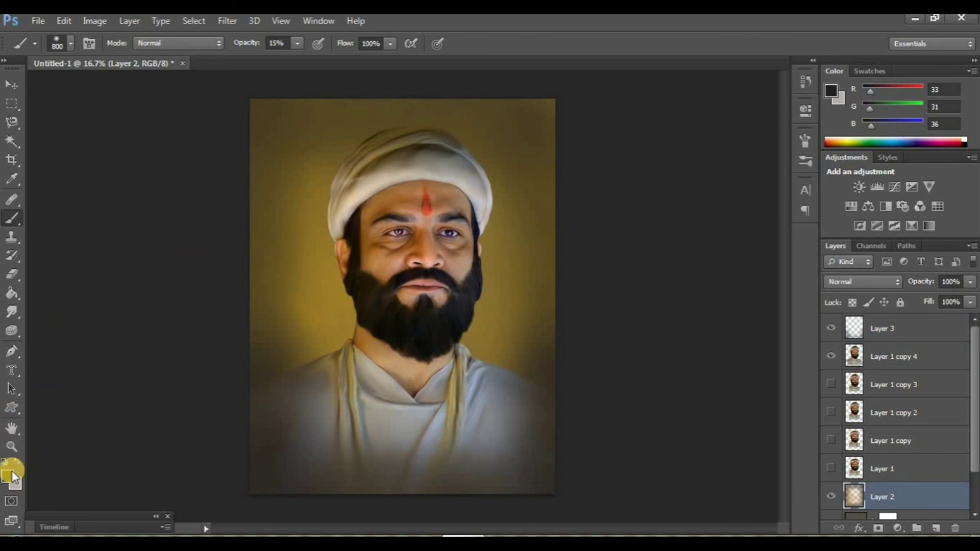
pyautogui.click(68, 43)
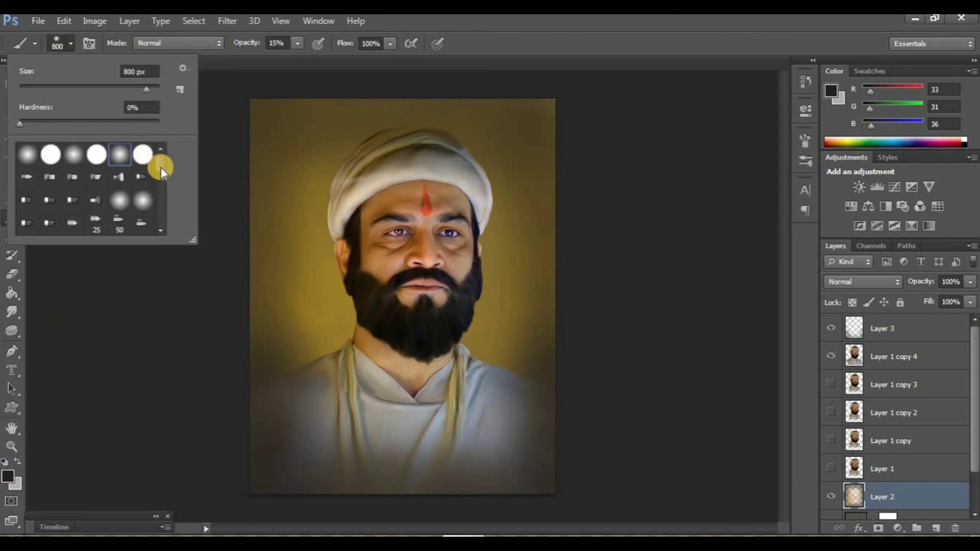
pyautogui.moveTo(161, 167); pyautogui.dragTo(163, 231)
pyautogui.click(294, 280)
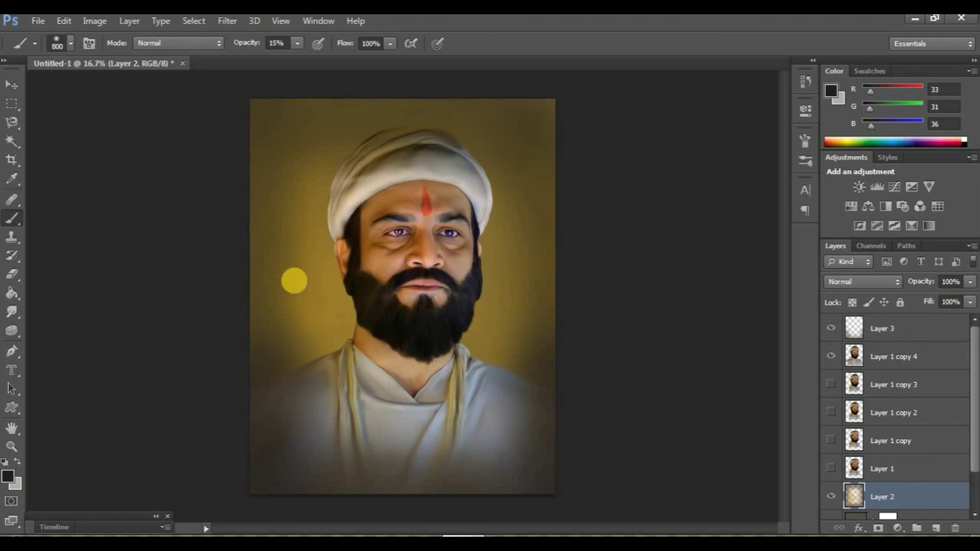
# - Pick bright yellow, then near-white, and paint a pale glow beside the turban
pyautogui.click(8, 477)
pyautogui.click(783, 306)
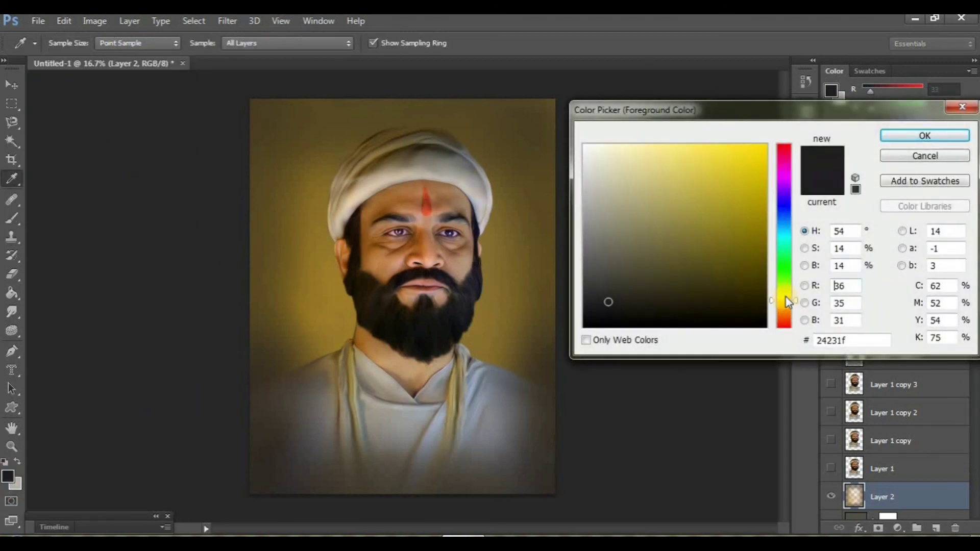
pyautogui.moveTo(757, 186); pyautogui.dragTo(763, 148)
pyautogui.click(898, 137)
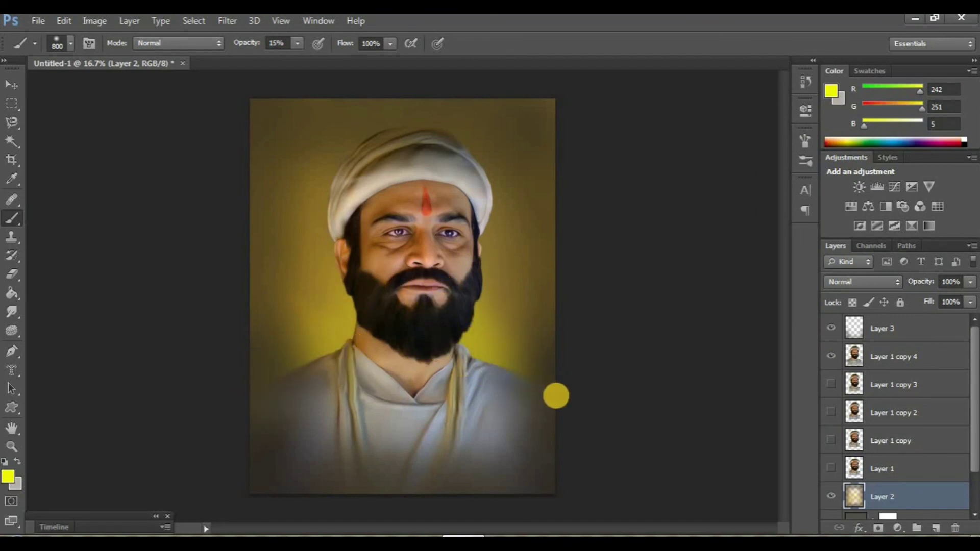
pyautogui.click(7, 476)
pyautogui.click(590, 154)
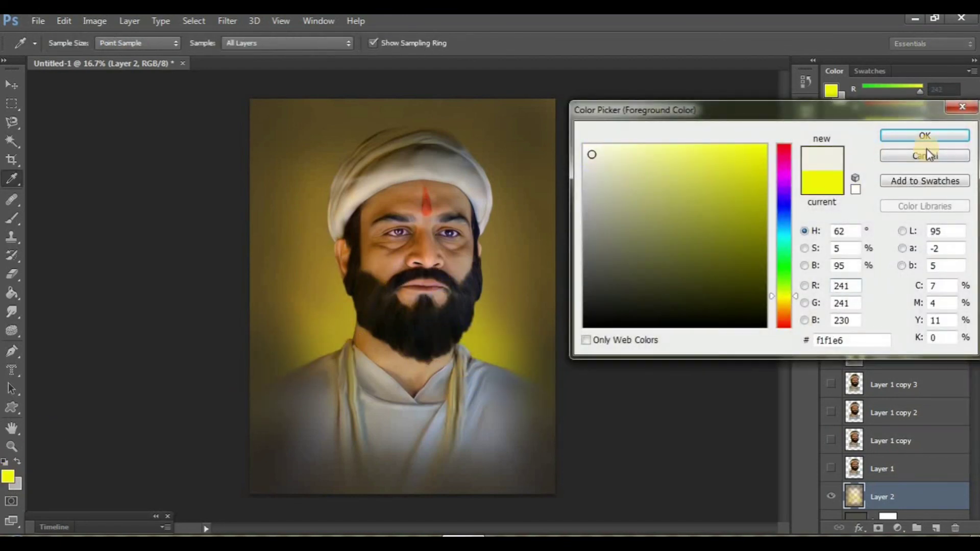
pyautogui.click(898, 137)
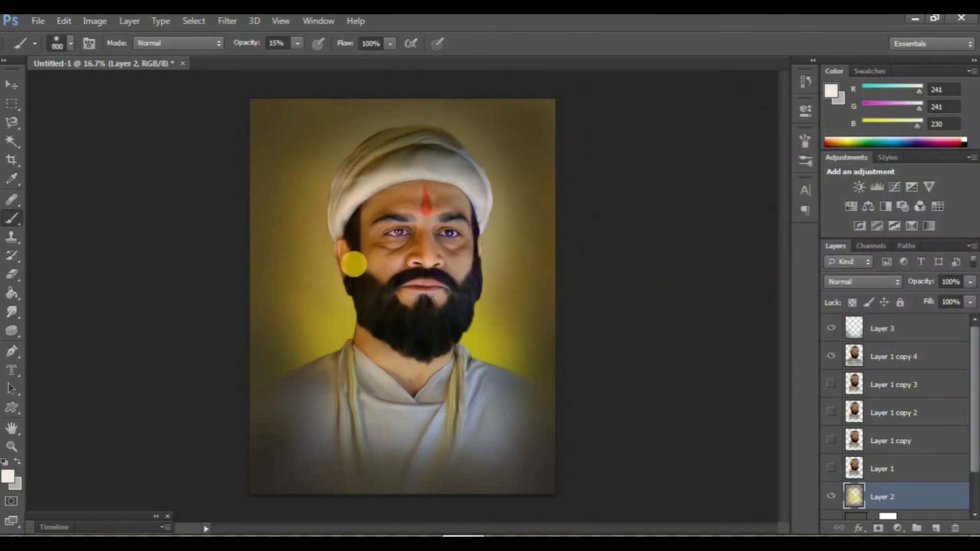
pyautogui.moveTo(353, 264); pyautogui.dragTo(345, 137)
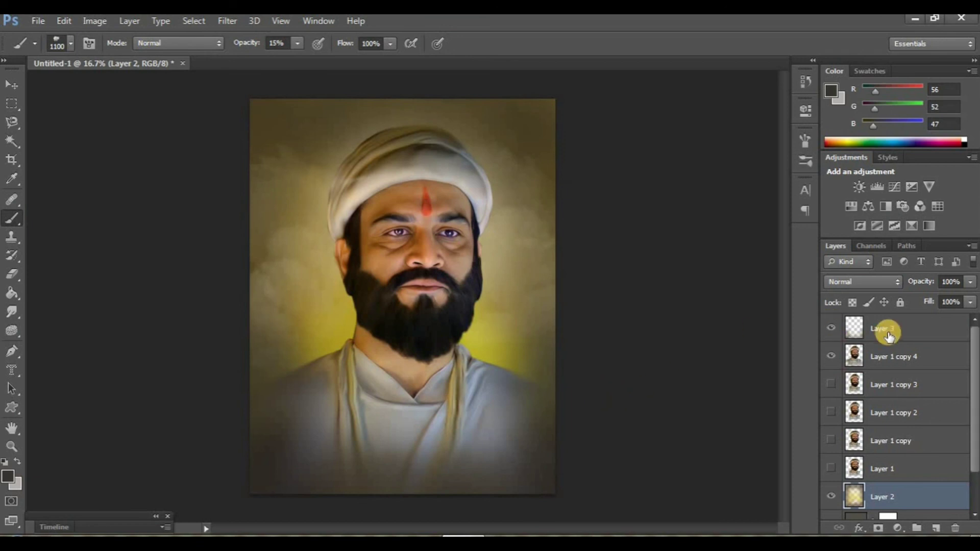
# - Select Layer 3 and switch to the hard Pencil Tool
pyautogui.click(889, 336)
pyautogui.rightClick(7, 225)
pyautogui.click(54, 230)
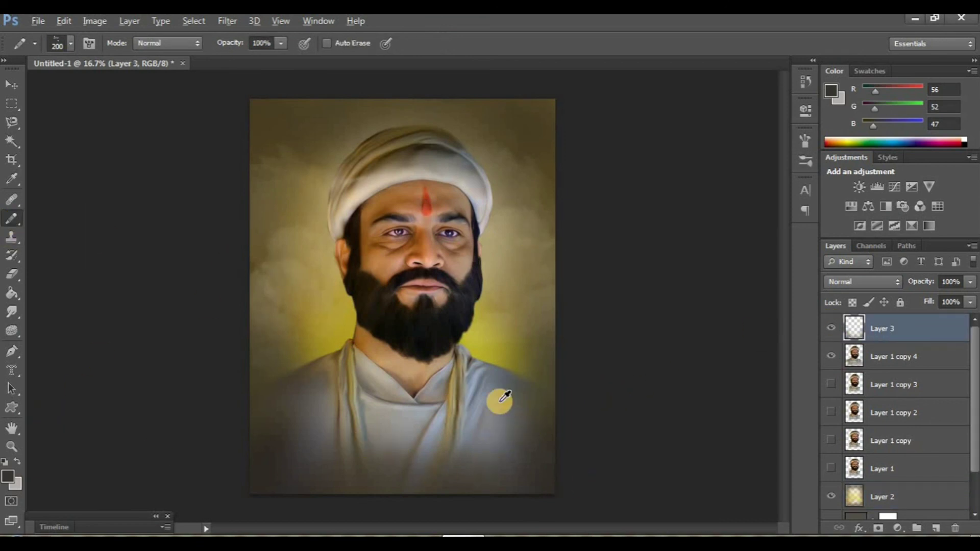
# - Hide the panels, zoom into the bottom-right corner for the signature, then zoom back out
pyautogui.press('Tab')
pyautogui.hotkey('ctrl', '+')
pyautogui.hotkey('ctrl', '+')
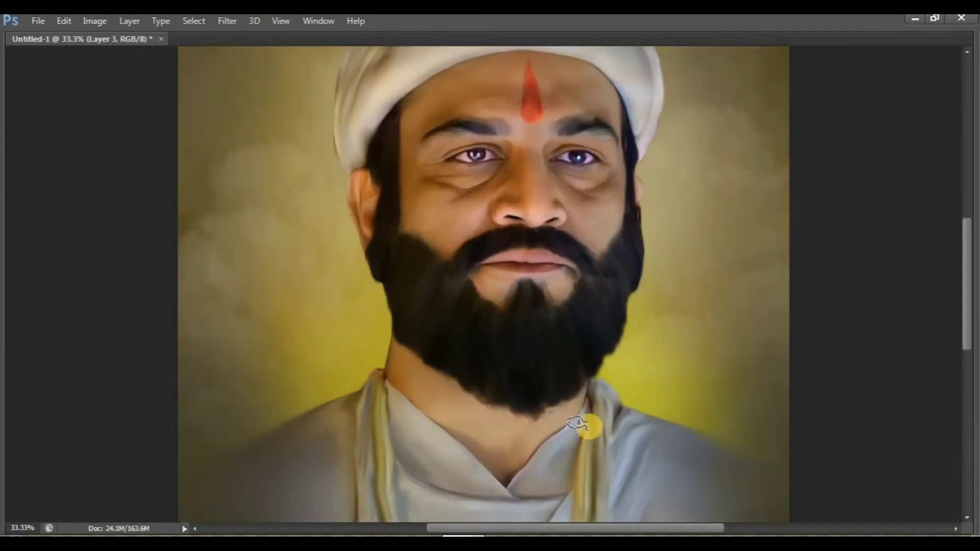
pyautogui.scroll(-2, 668, 422)
pyautogui.scroll(-4, 740, 440)
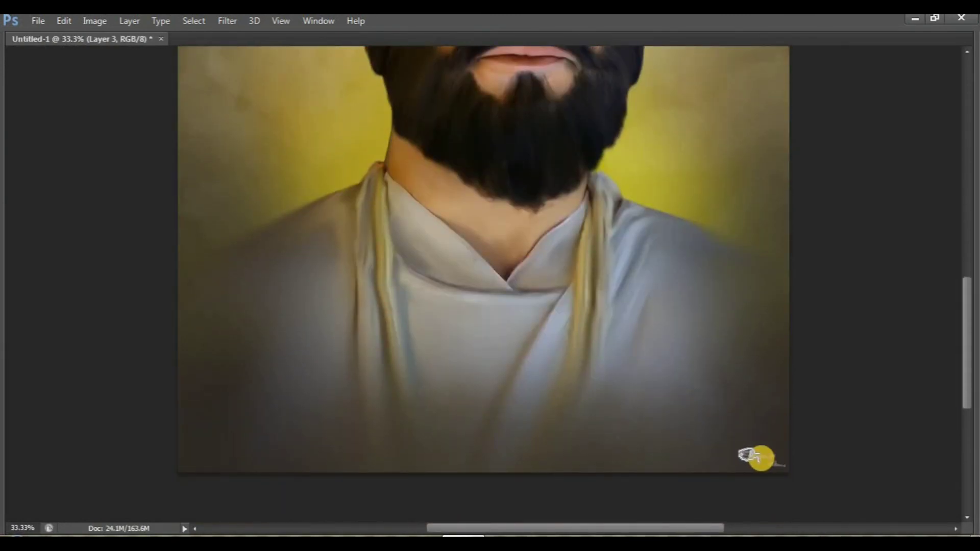
pyautogui.hotkey('ctrl', '-')
pyautogui.hotkey('ctrl', '-')
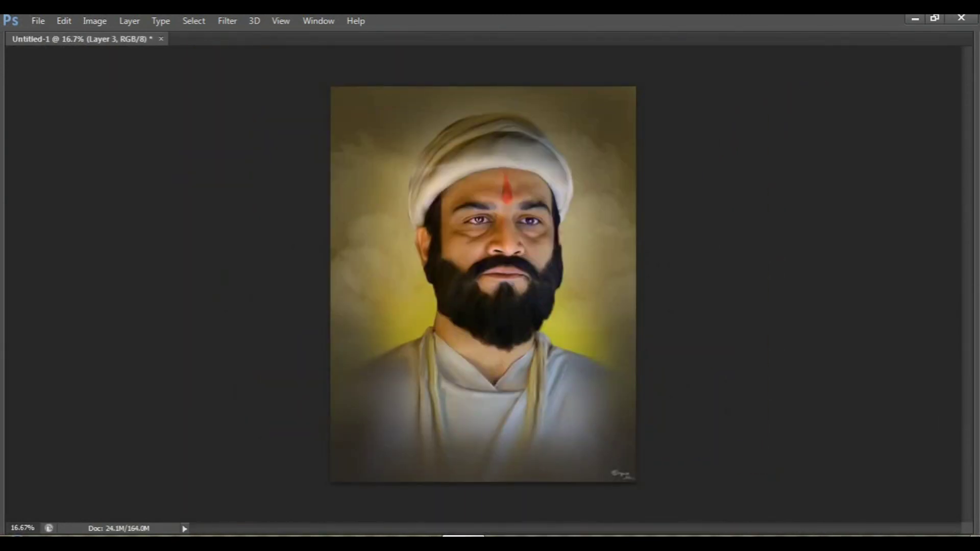